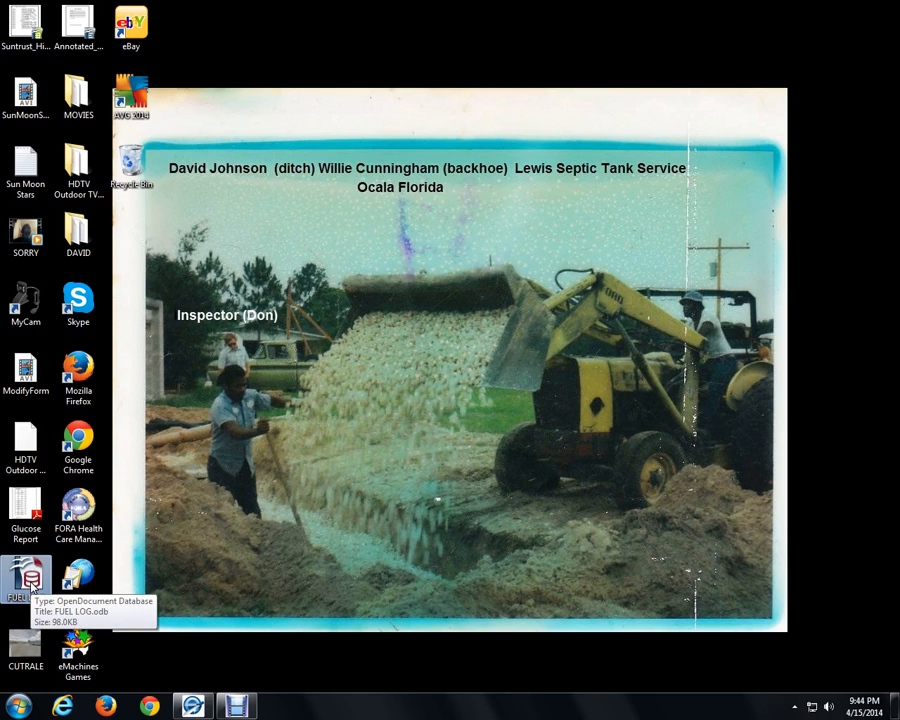
# Step: Open the FUEL LOG database from the desktop and open its FUEL REPORT for editing
pyautogui.click(31, 586)
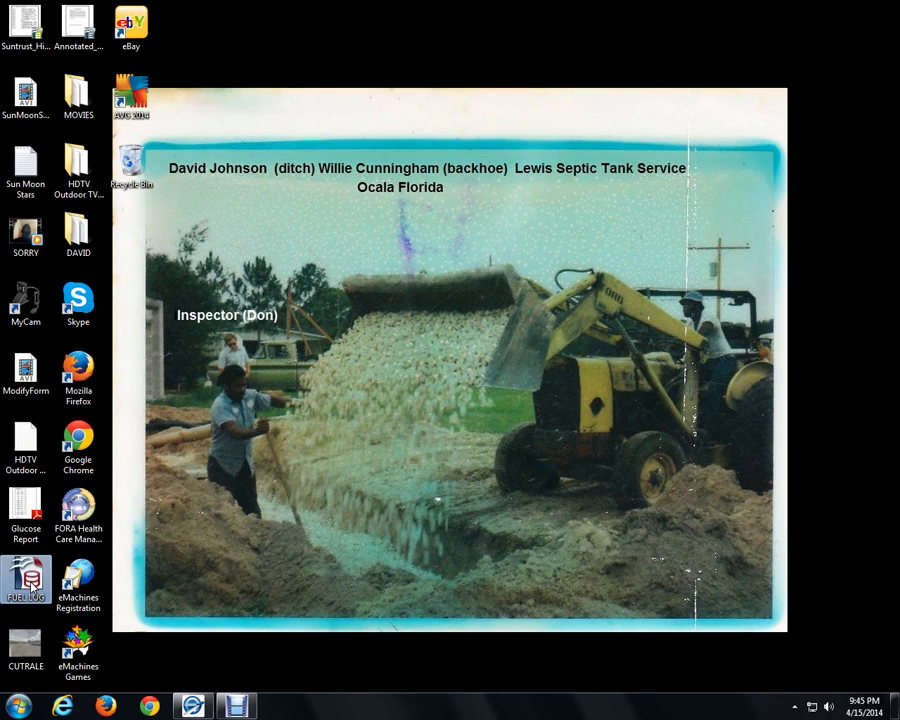
pyautogui.doubleClick(31, 586)
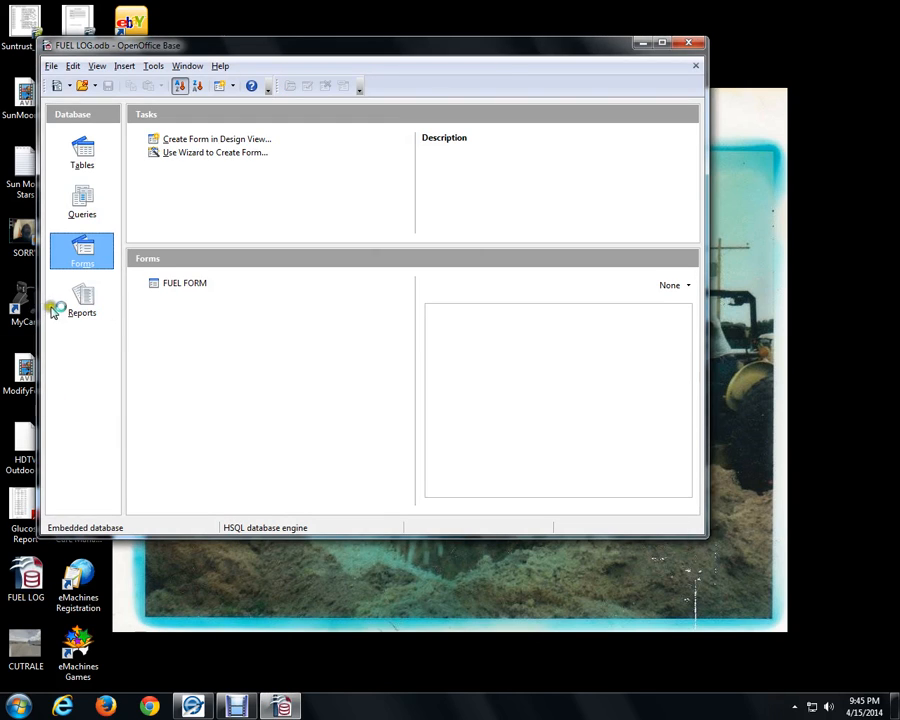
pyautogui.click(88, 314)
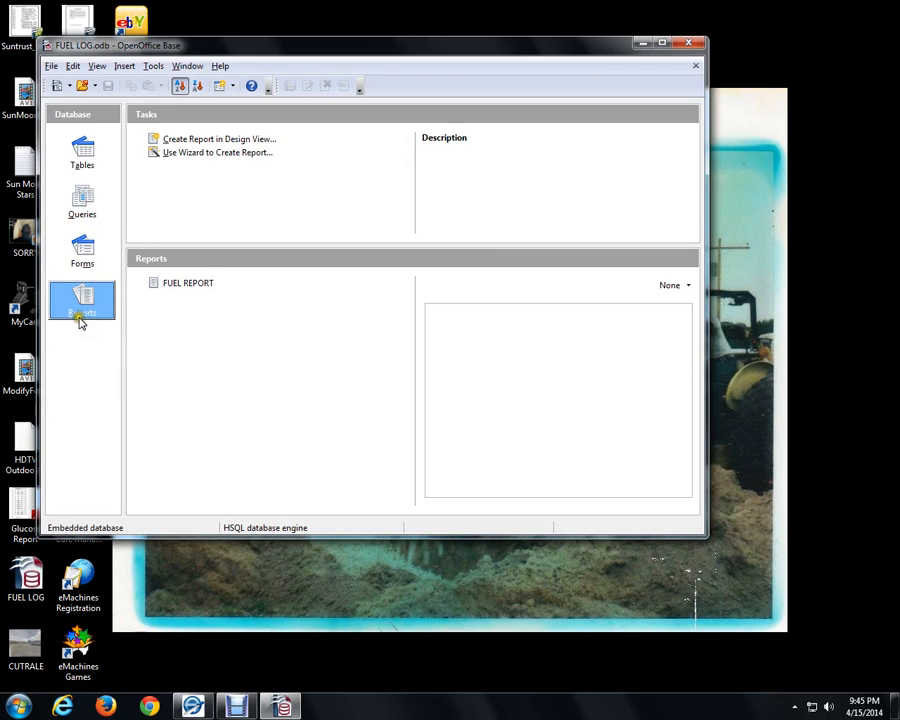
pyautogui.click(178, 285)
pyautogui.rightClick(180, 285)
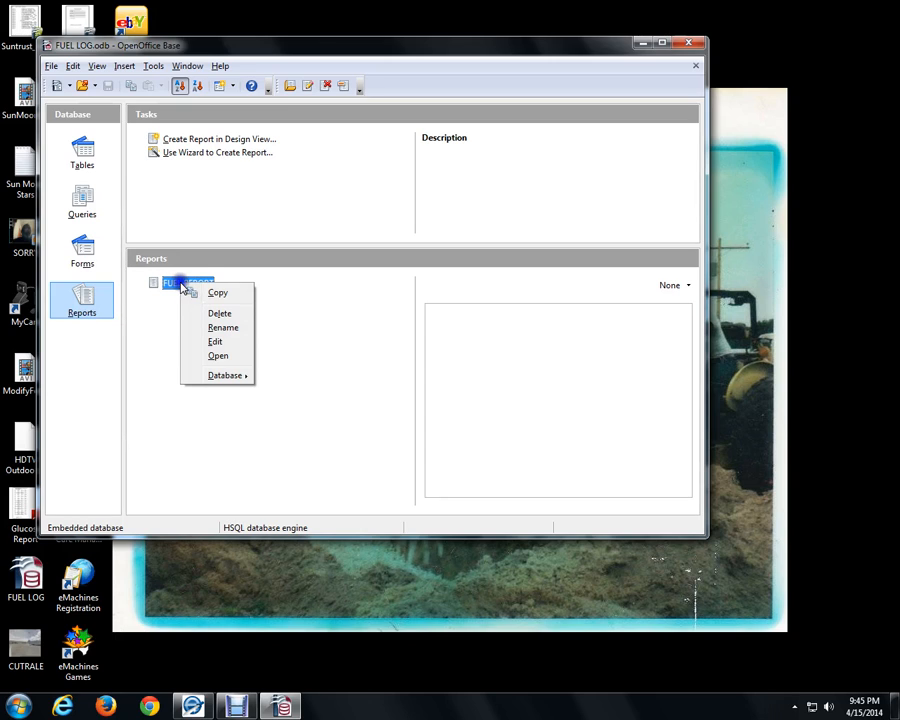
pyautogui.click(214, 342)
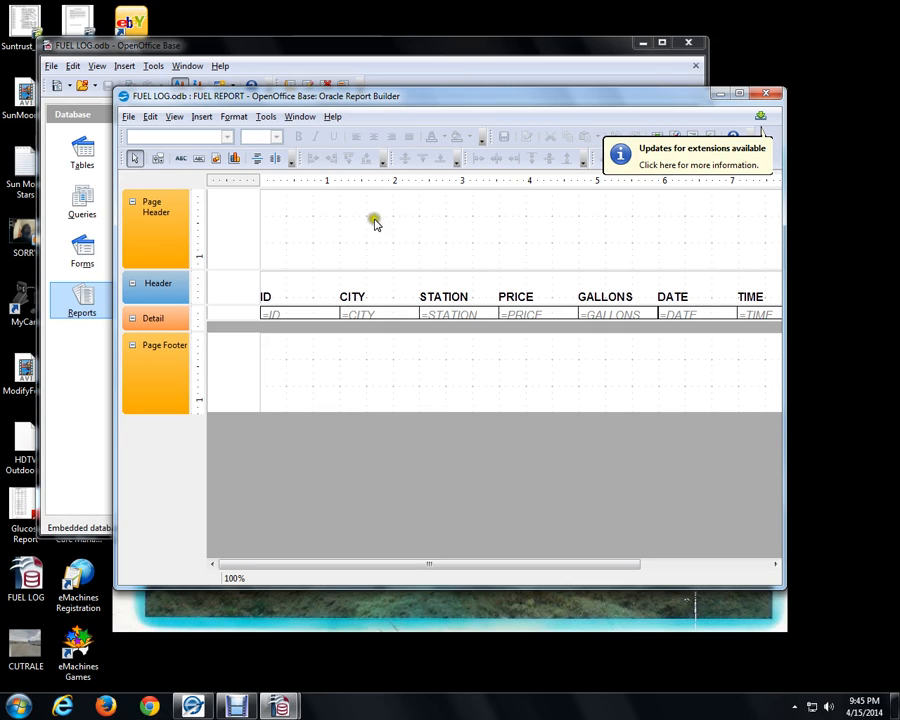
pyautogui.click(254, 261)
pyautogui.click(255, 250)
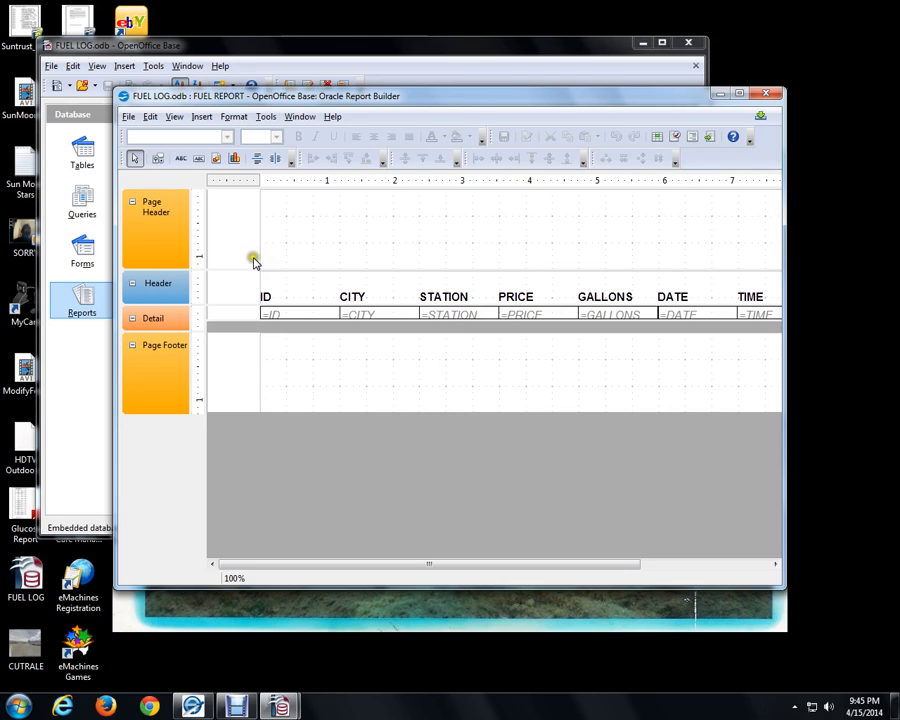
pyautogui.click(319, 253)
pyautogui.click(367, 227)
pyautogui.click(368, 223)
# Step: Add a label about 2.95" wide and 0.49" high in the page header with the text CHONCY FUEL REPORT
pyautogui.click(184, 159)
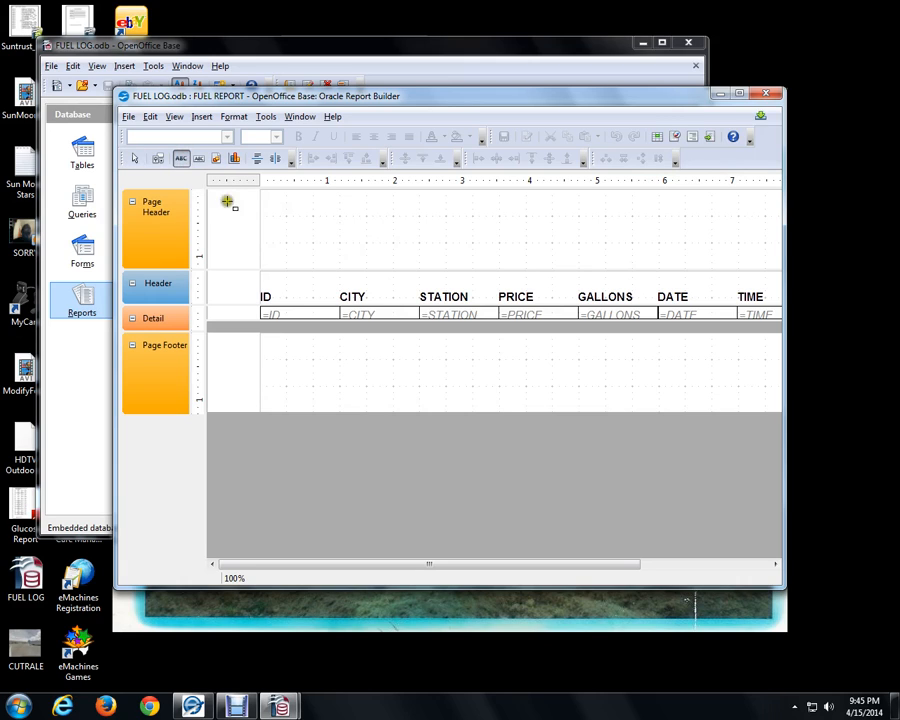
pyautogui.moveTo(358, 215); pyautogui.dragTo(559, 249)
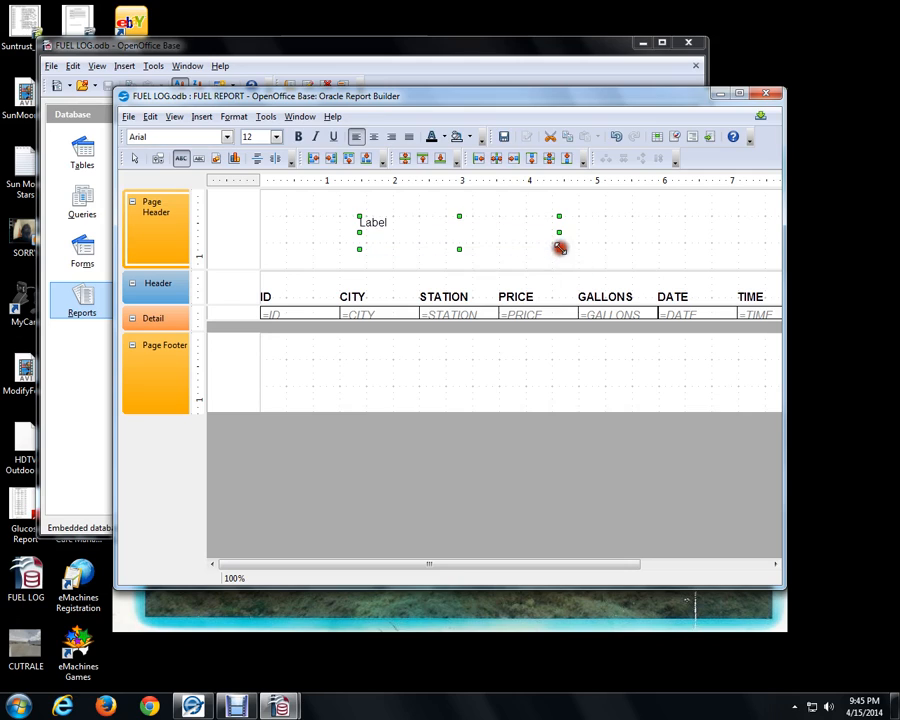
pyautogui.rightClick(424, 235)
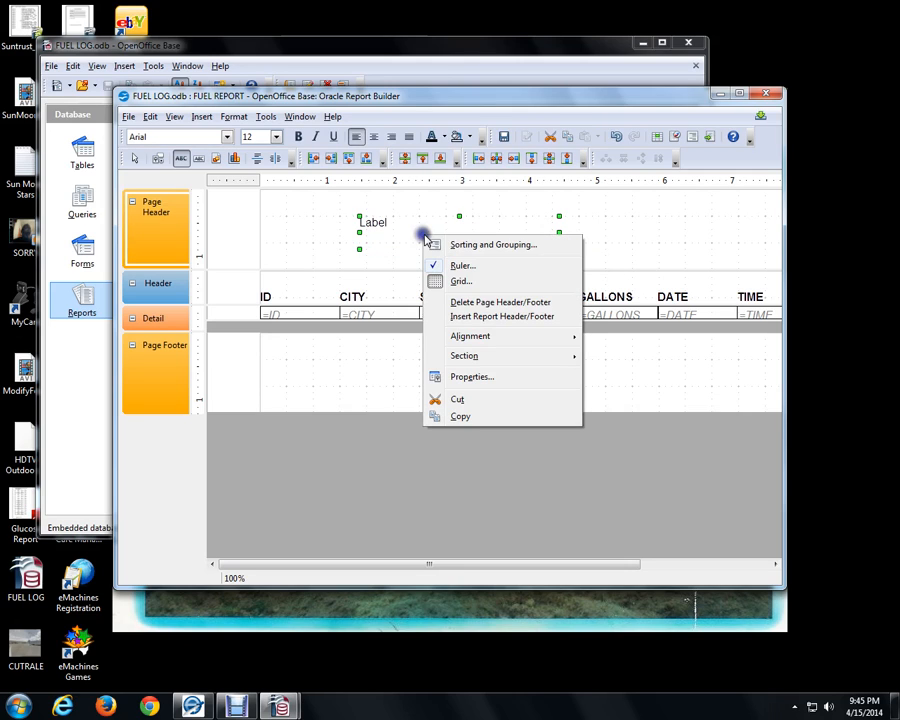
pyautogui.click(475, 378)
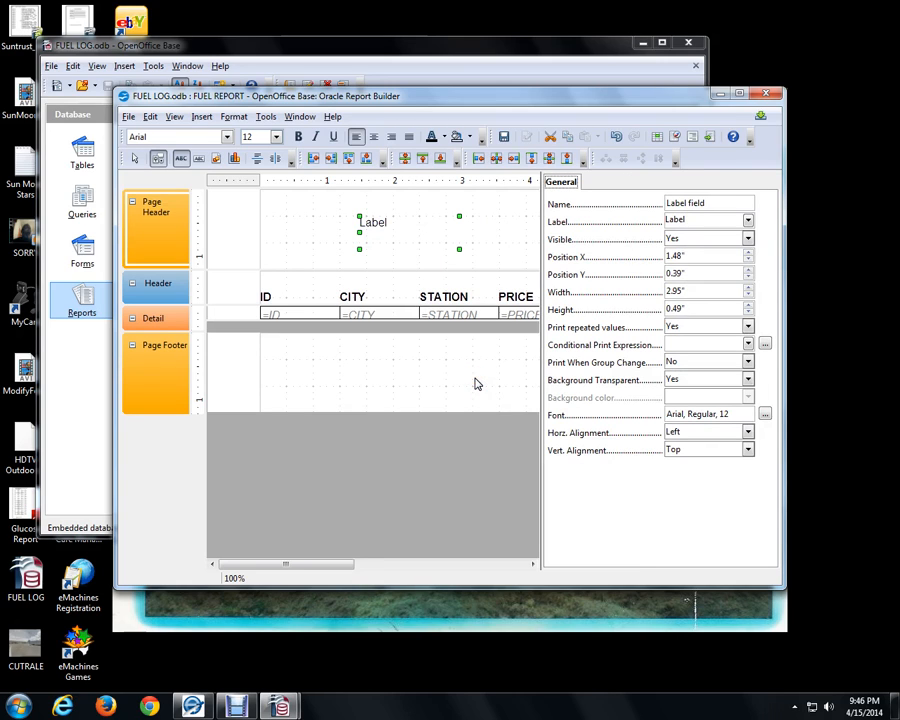
pyautogui.click(697, 219)
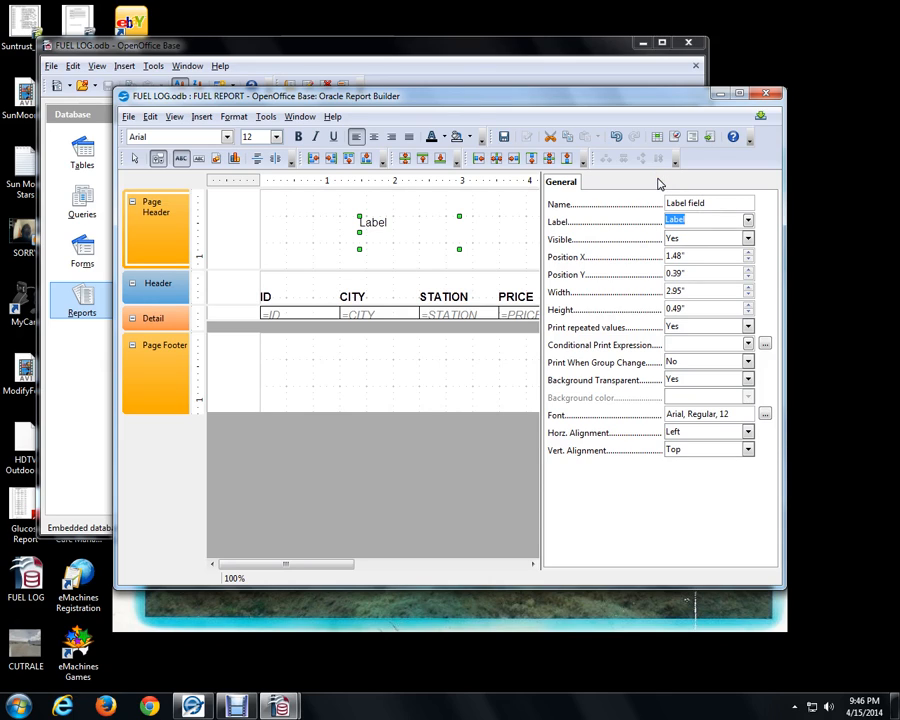
pyautogui.write('C')
pyautogui.write('C')
pyautogui.write('ORT')
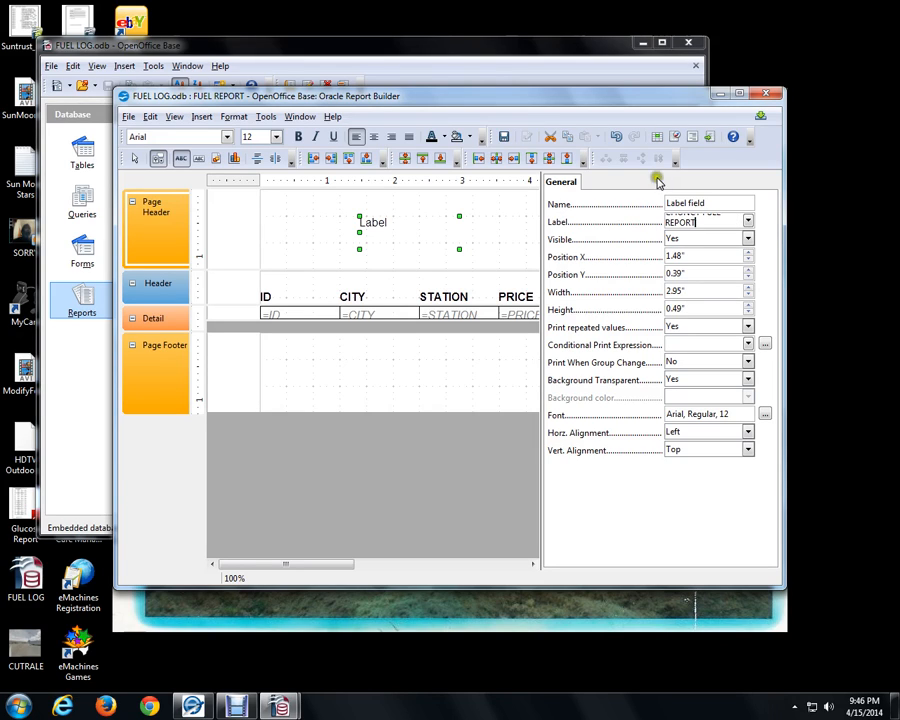
# Step: Format the page header label in Arial Bold Italic, size 28
pyautogui.click(764, 413)
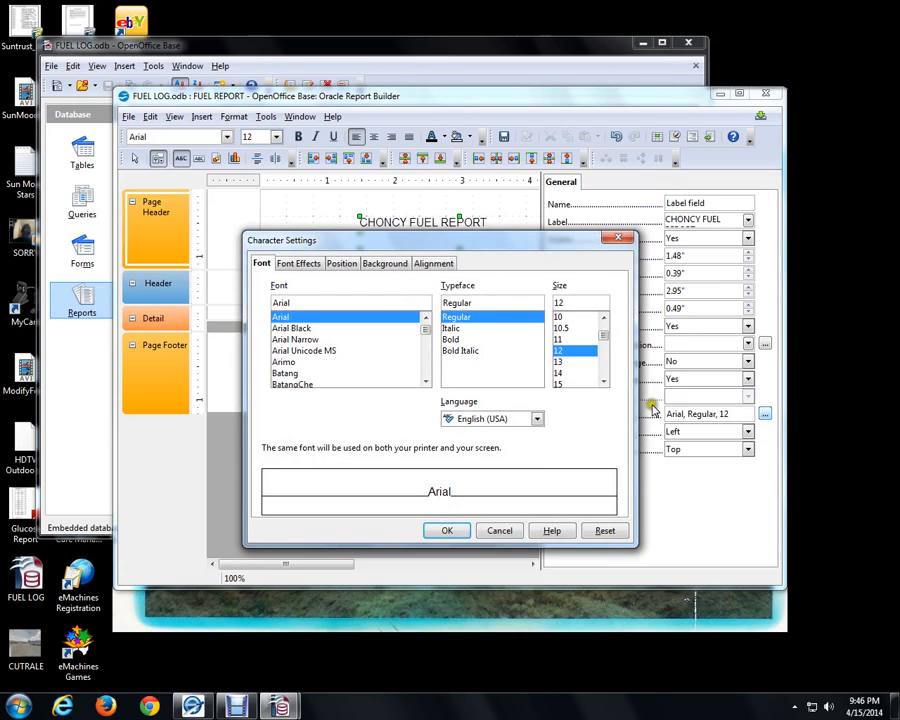
pyautogui.moveTo(605, 386); pyautogui.dragTo(605, 386)
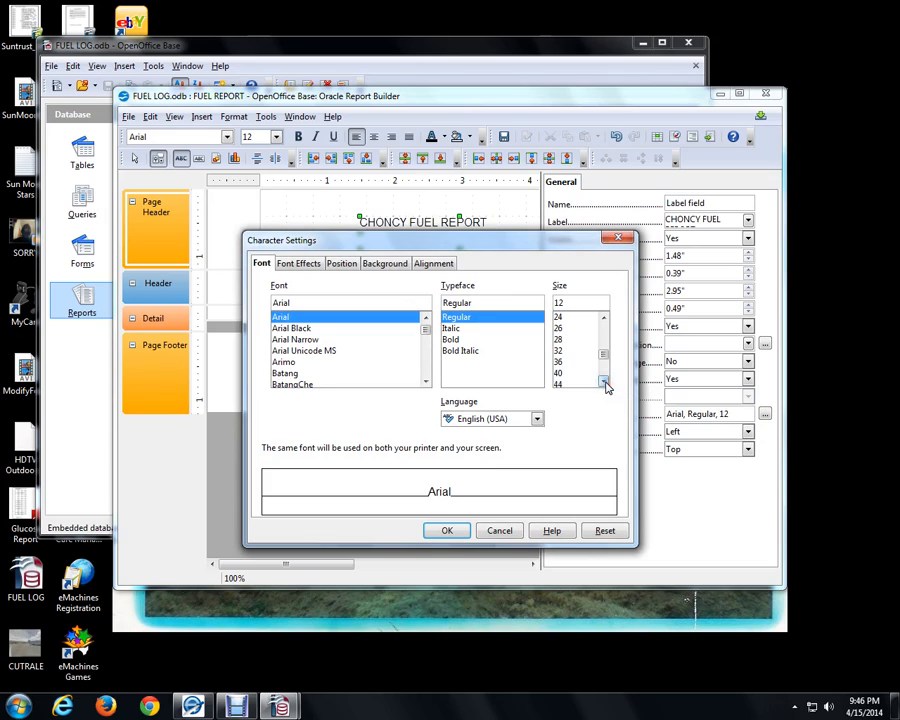
pyautogui.click(561, 339)
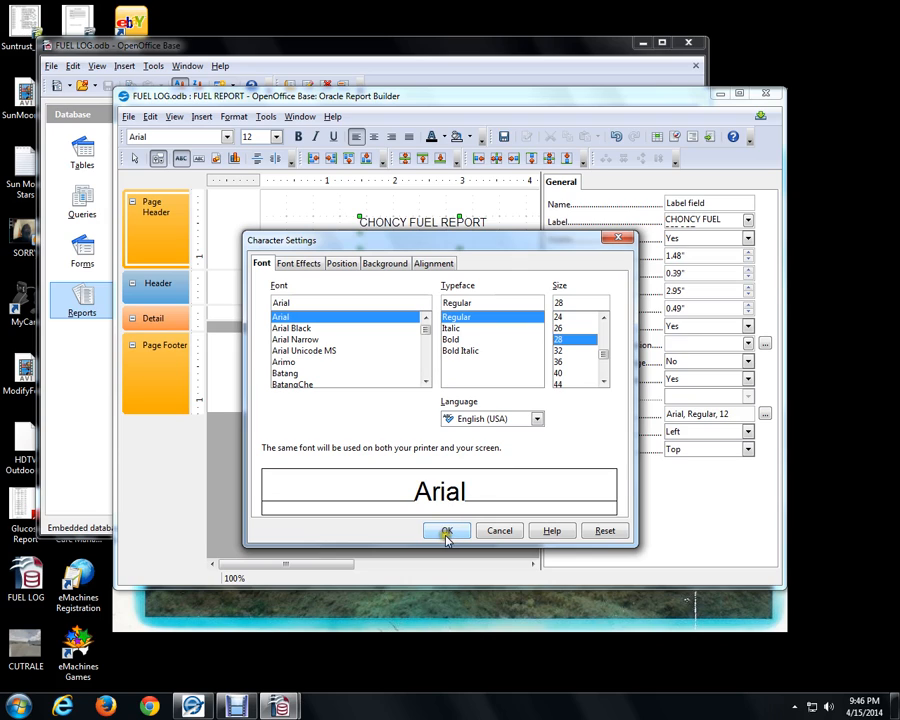
pyautogui.click(455, 350)
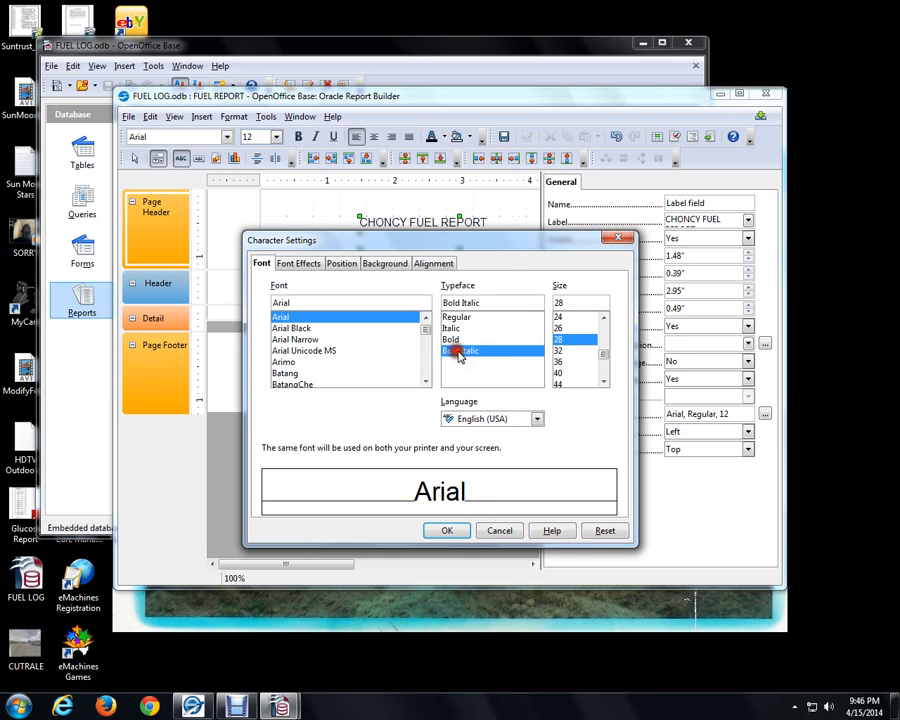
pyautogui.click(456, 530)
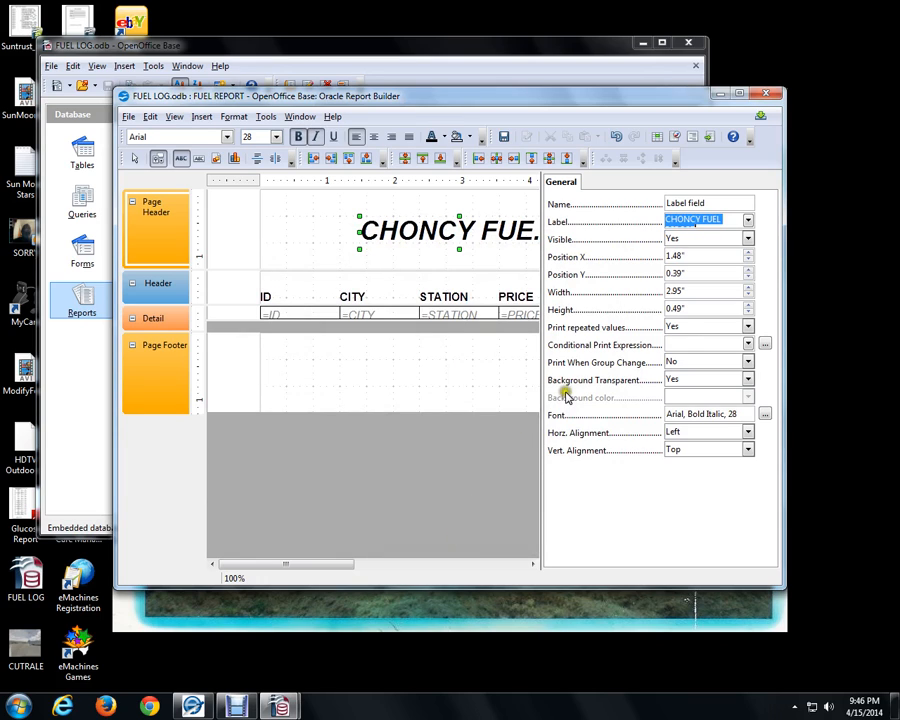
# Step: Hide the properties pane and widen the title label to about 6.4" on the ruler so the full title fits
pyautogui.click(172, 117)
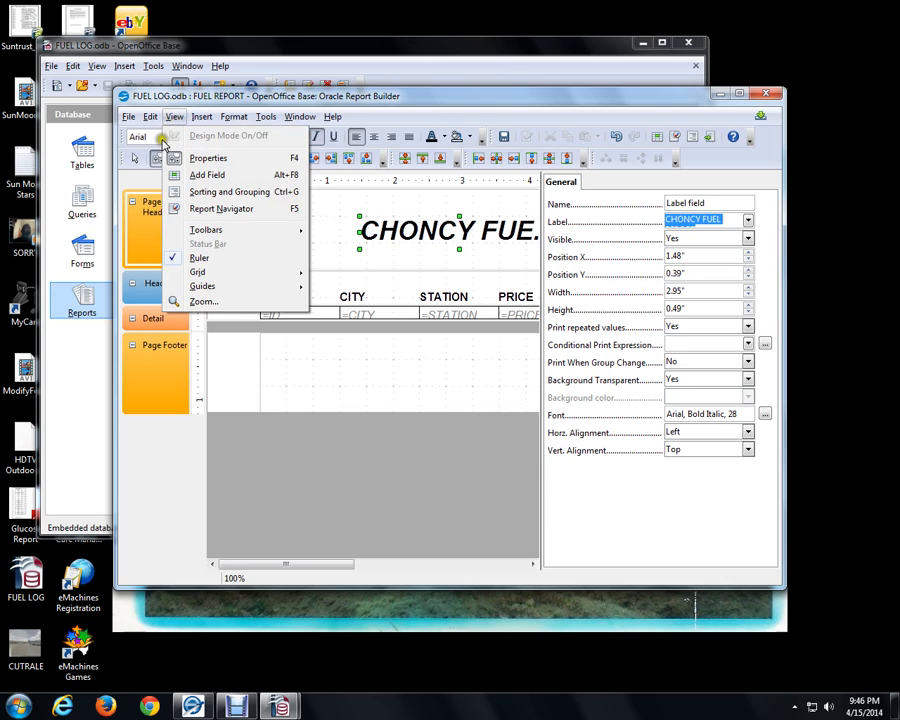
pyautogui.click(179, 159)
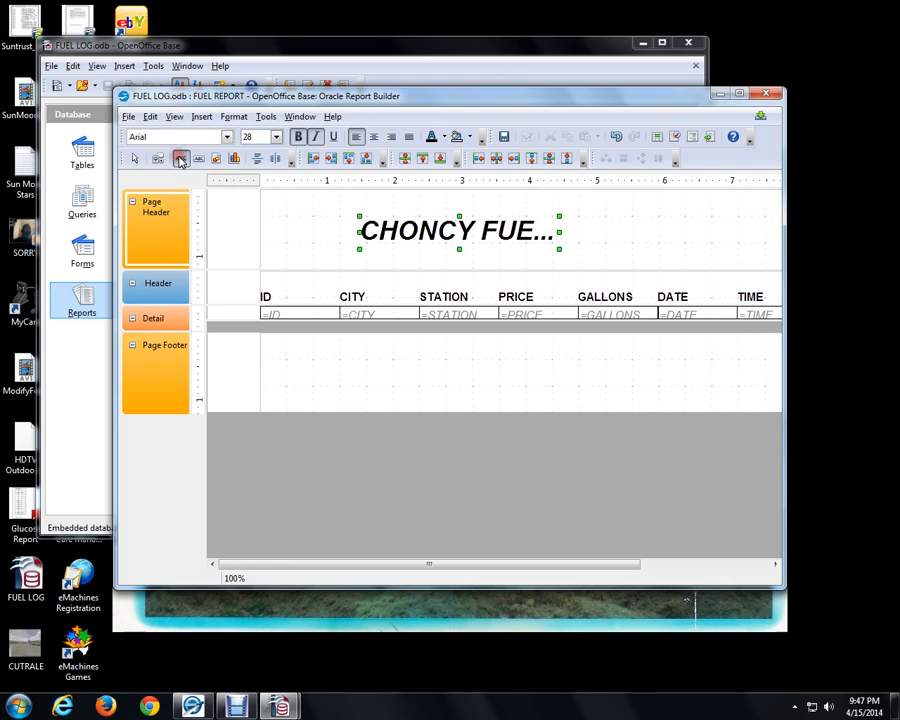
pyautogui.click(180, 159)
pyautogui.moveTo(558, 232); pyautogui.dragTo(690, 234)
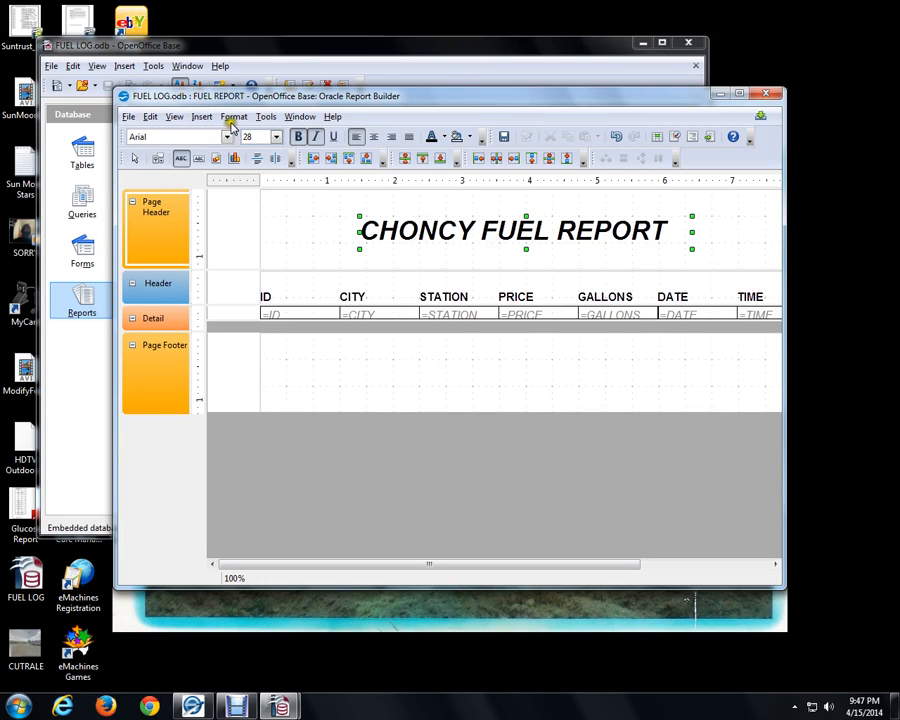
# Step: Insert the GALLONS field with its label into the page footer, keeping the current Windows color scheme without further messages
pyautogui.click(199, 117)
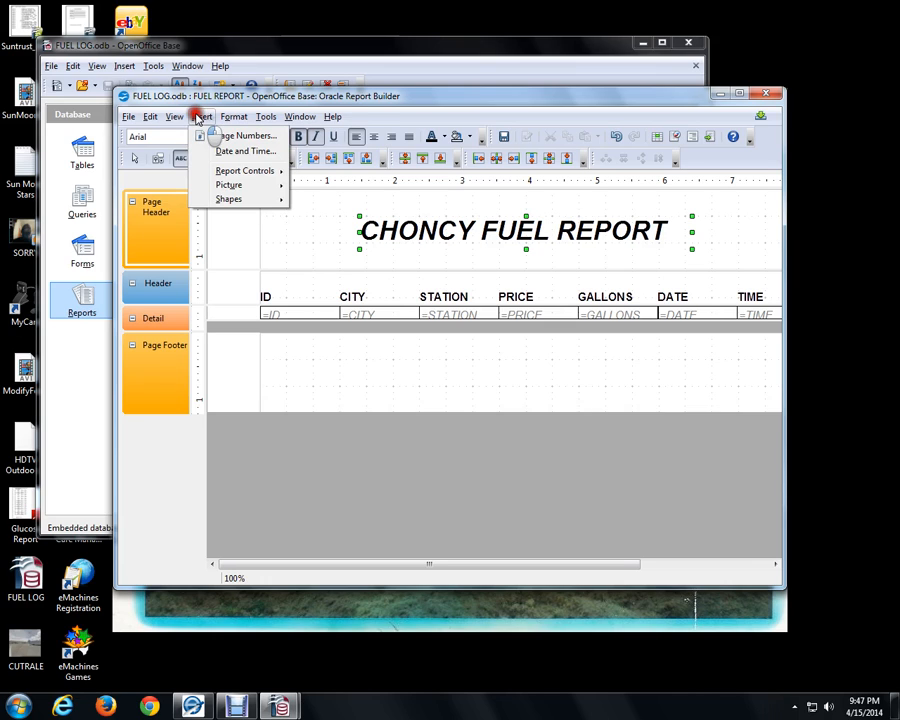
pyautogui.moveTo(176, 117)
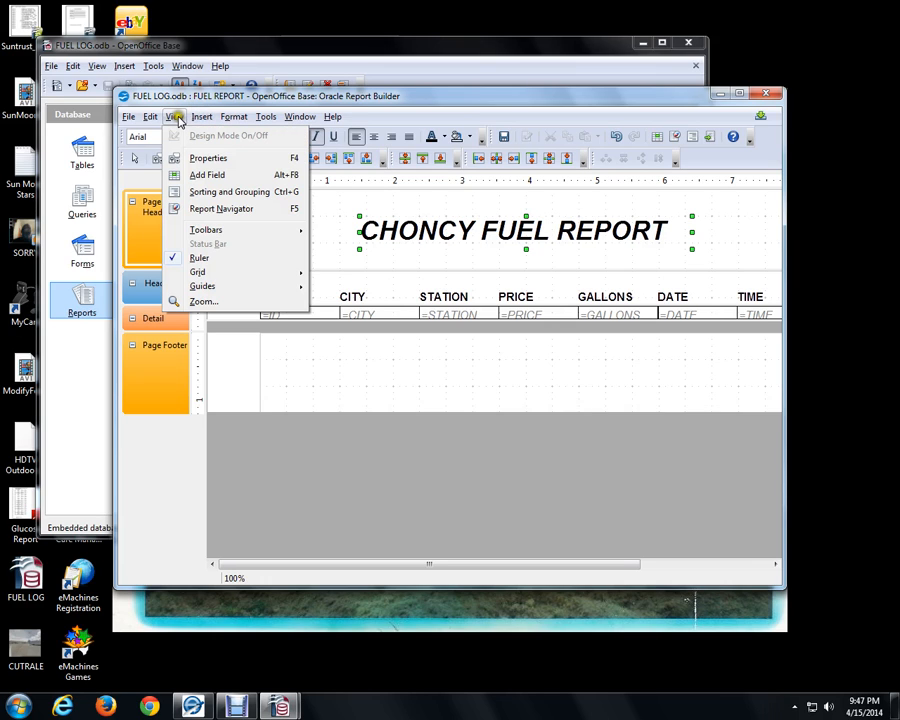
pyautogui.click(178, 176)
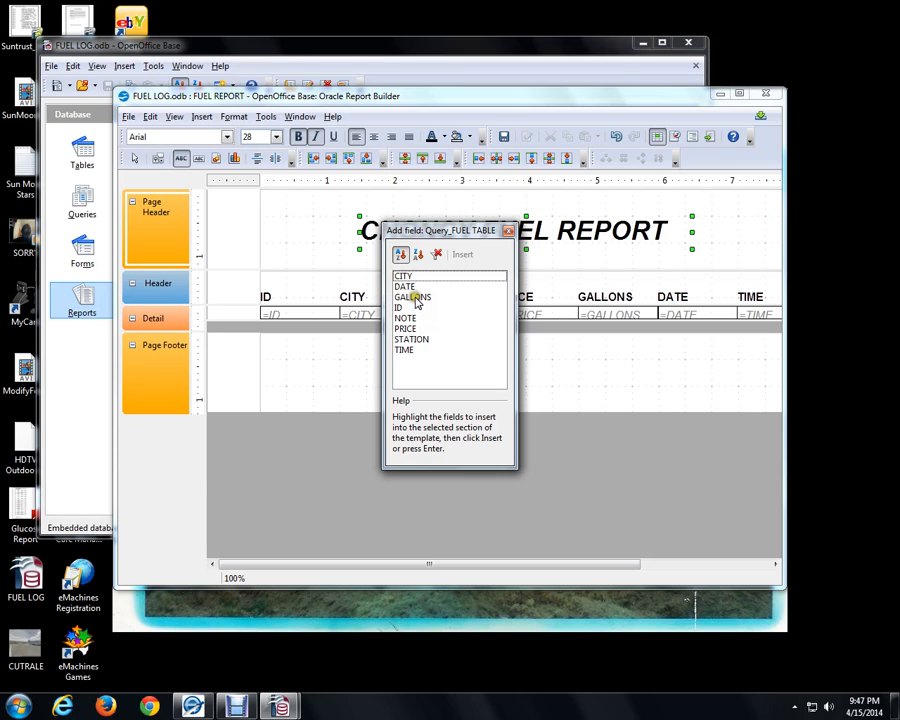
pyautogui.moveTo(416, 302); pyautogui.dragTo(548, 370)
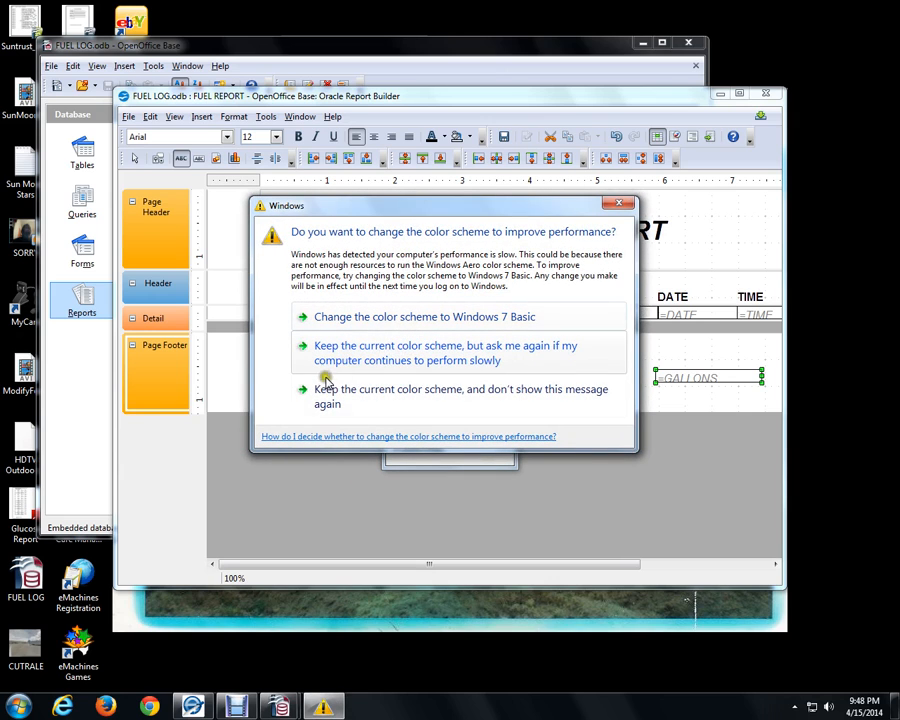
pyautogui.click(312, 392)
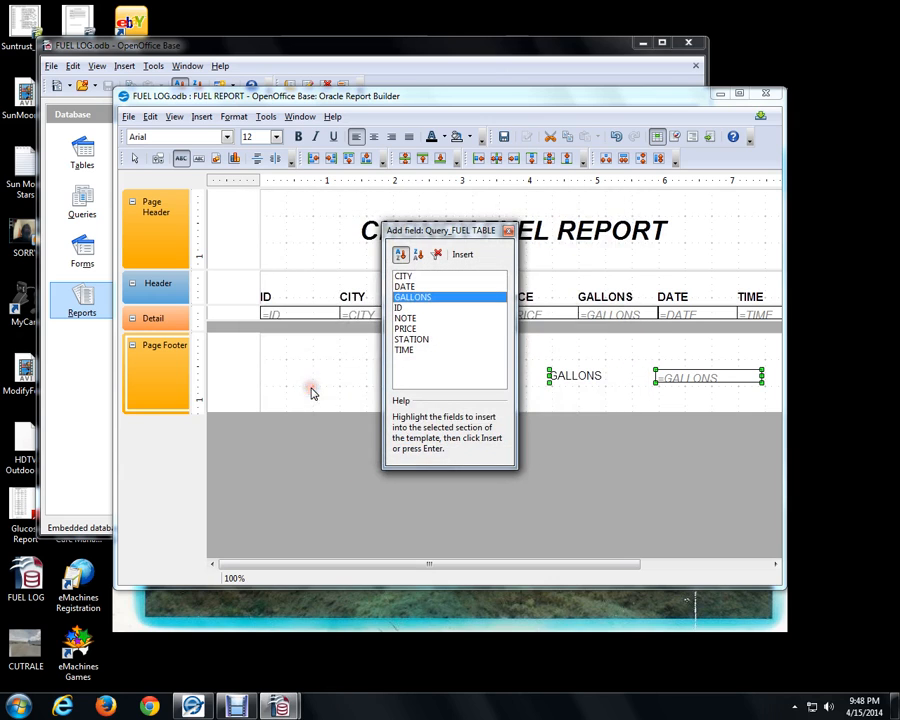
# Step: Insert the PRICE field with its label into the page footer and move both roughly level with the GALLONS field
pyautogui.click(404, 329)
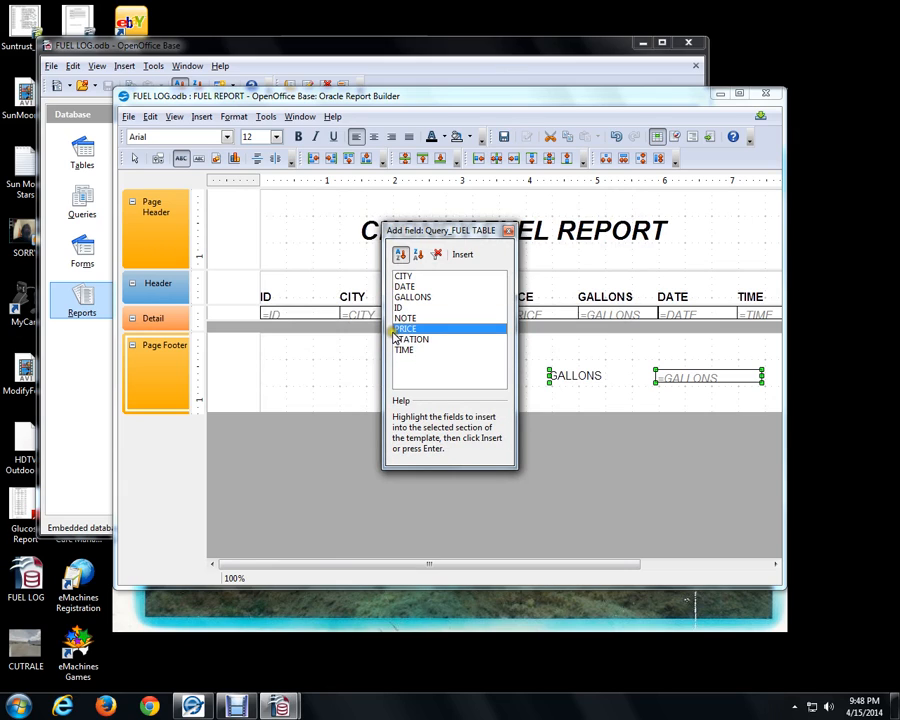
pyautogui.moveTo(396, 333); pyautogui.dragTo(298, 345)
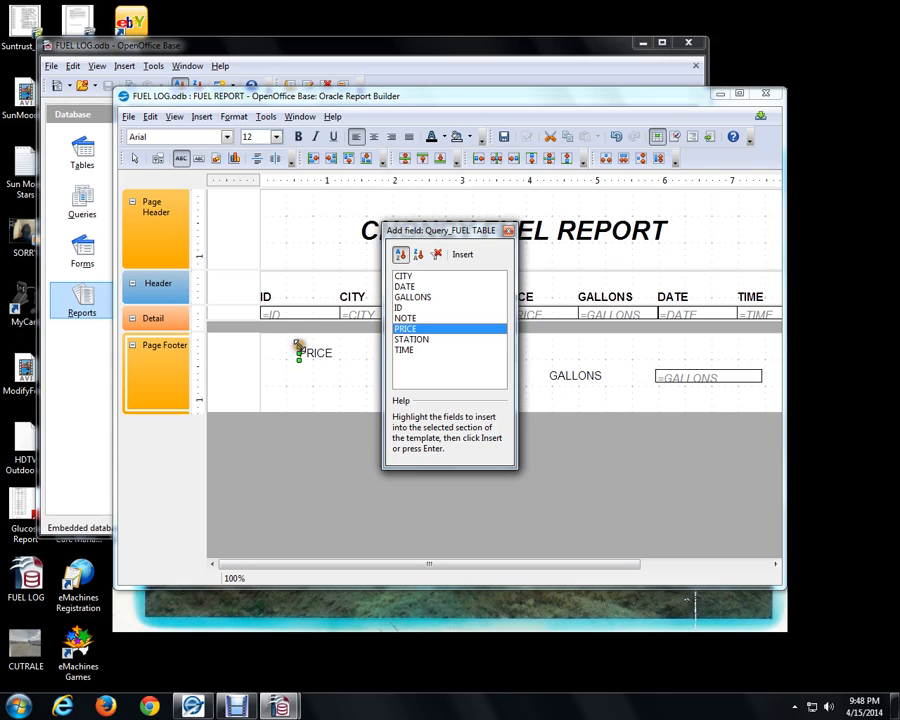
pyautogui.click(509, 236)
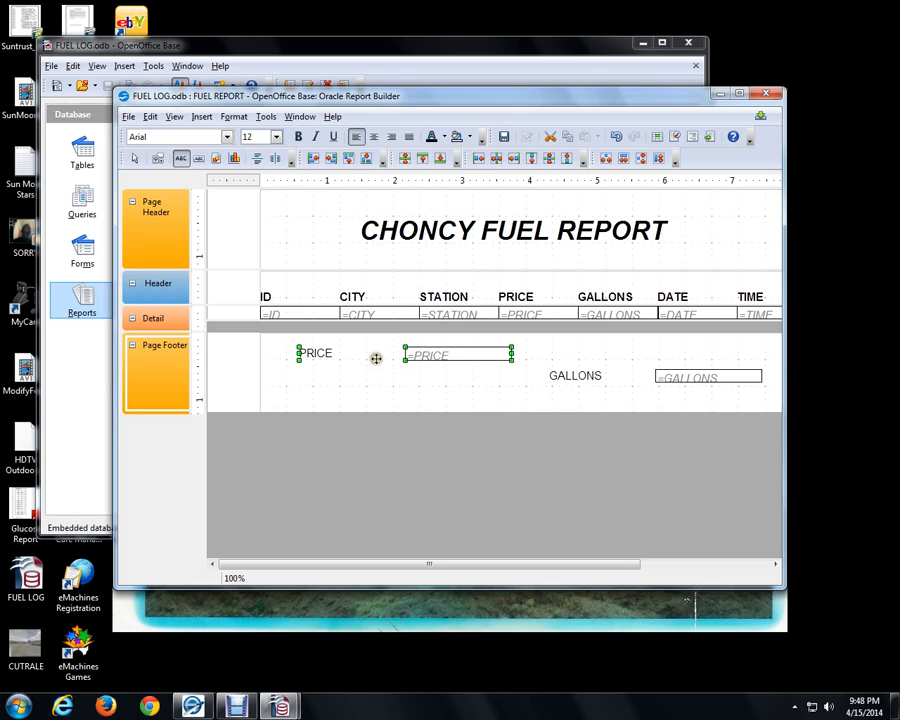
pyautogui.moveTo(354, 354); pyautogui.dragTo(352, 394)
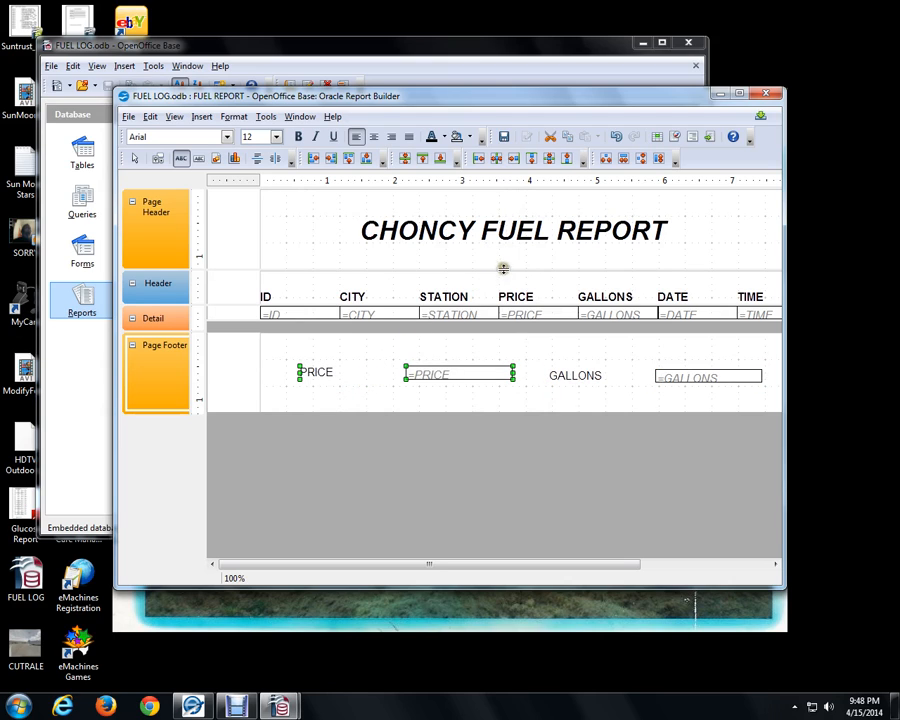
# Step: Select only the PRICE field in the page footer, without its label, and show its properties
pyautogui.rightClick(480, 372)
pyautogui.click(477, 376)
pyautogui.rightClick(482, 374)
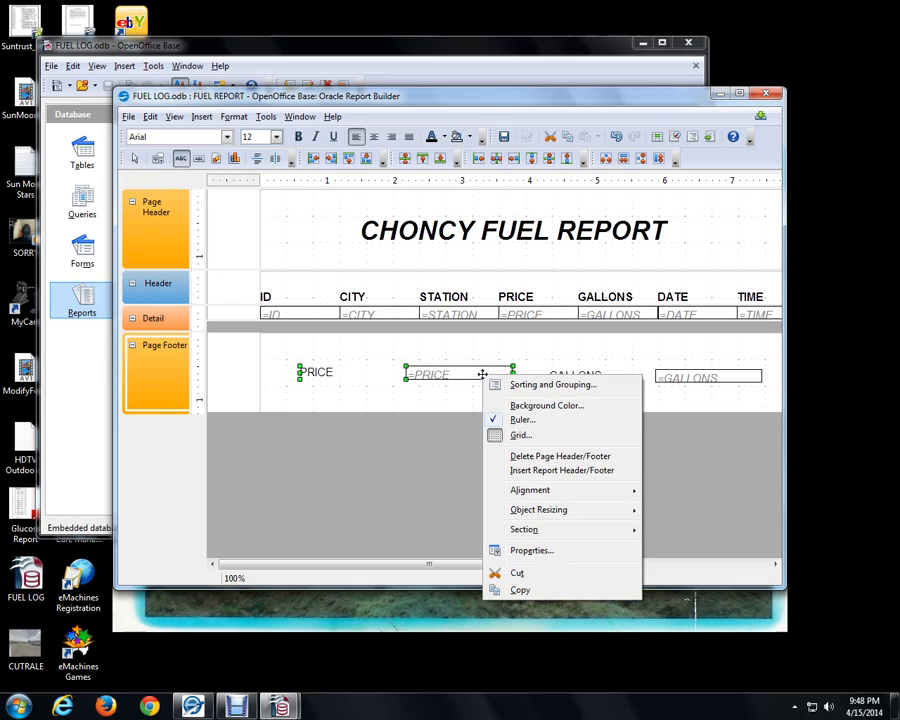
pyautogui.click(531, 553)
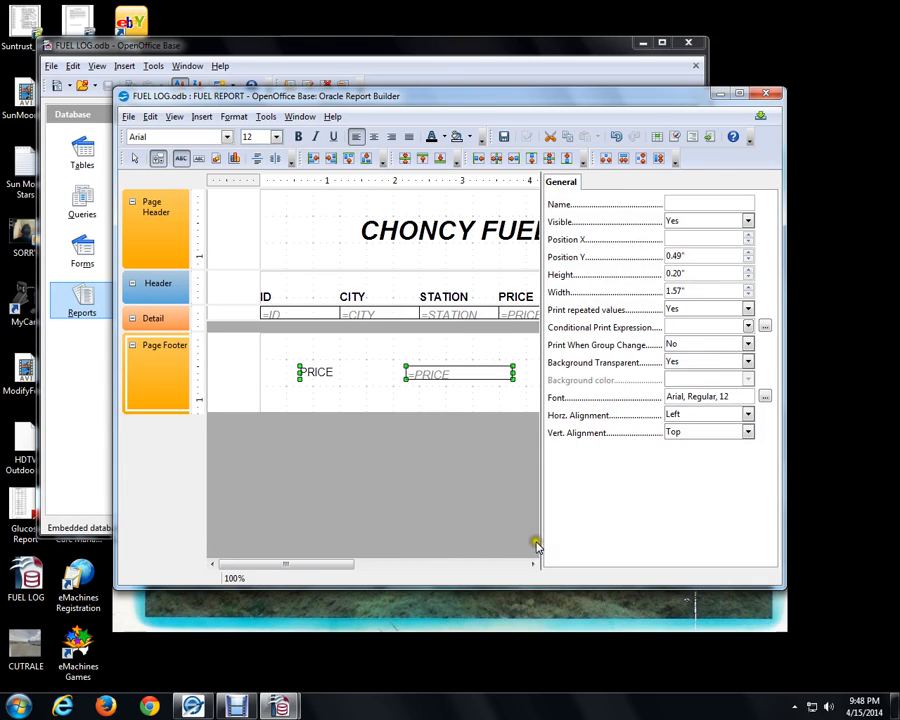
pyautogui.click(471, 393)
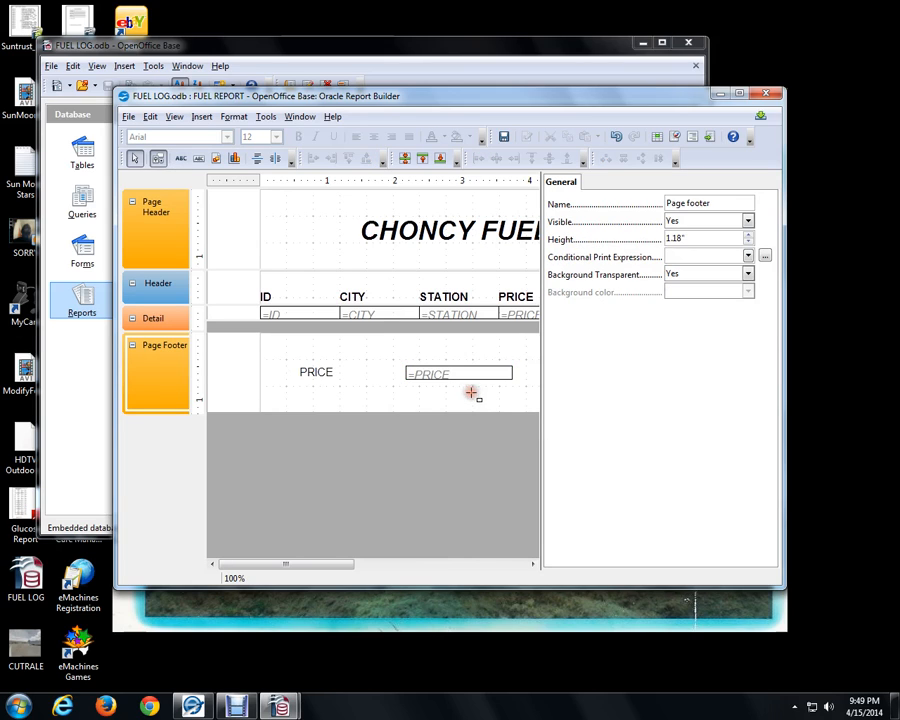
pyautogui.click(477, 378)
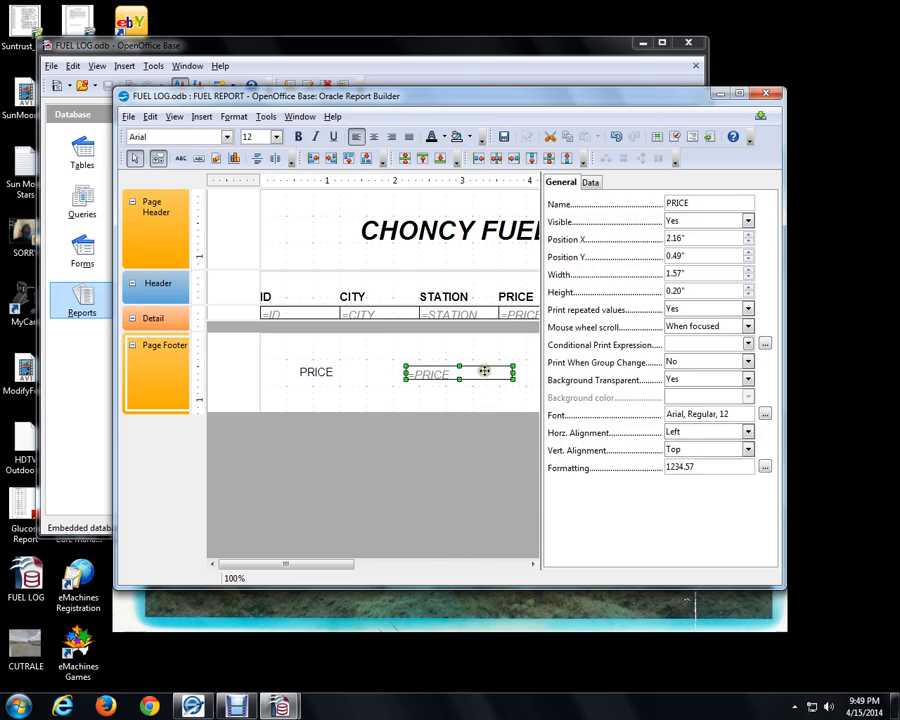
# Step: Make the page footer's PRICE field a Function on the PRICE data field using Accumulation
pyautogui.click(589, 183)
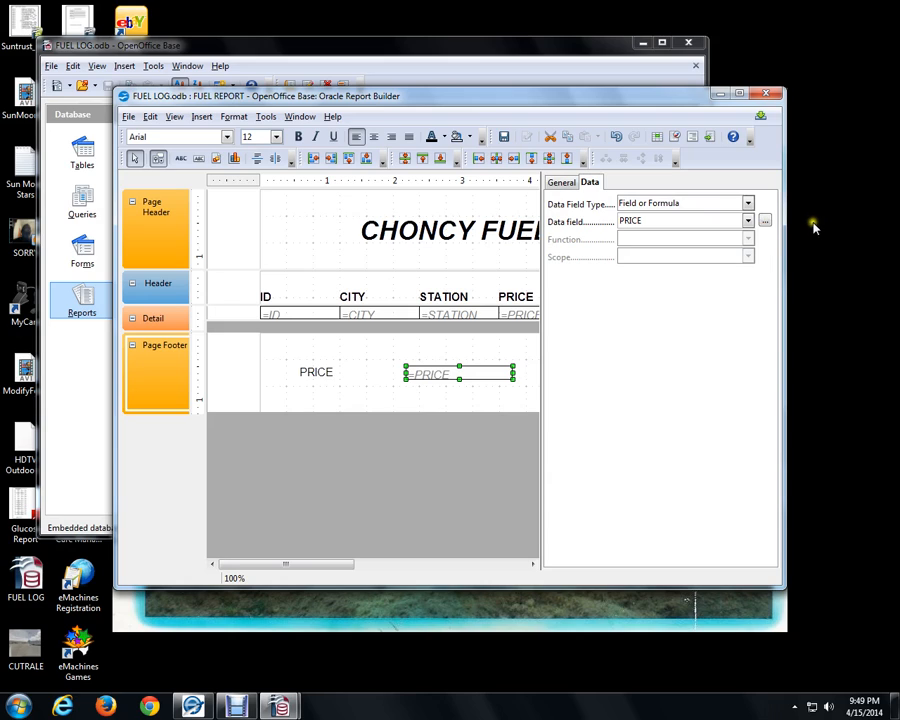
pyautogui.click(748, 204)
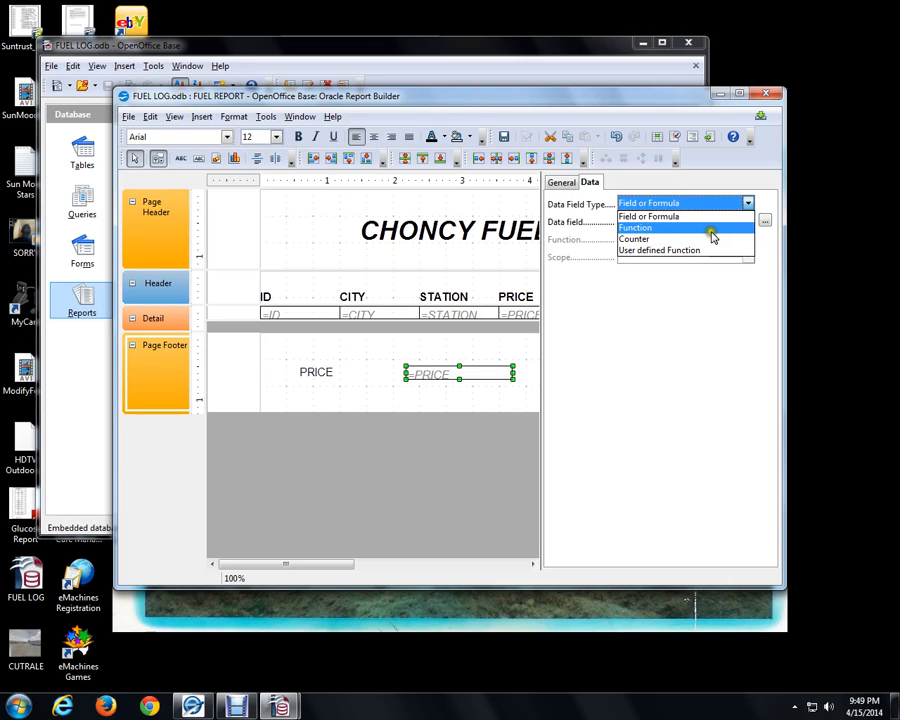
pyautogui.click(715, 229)
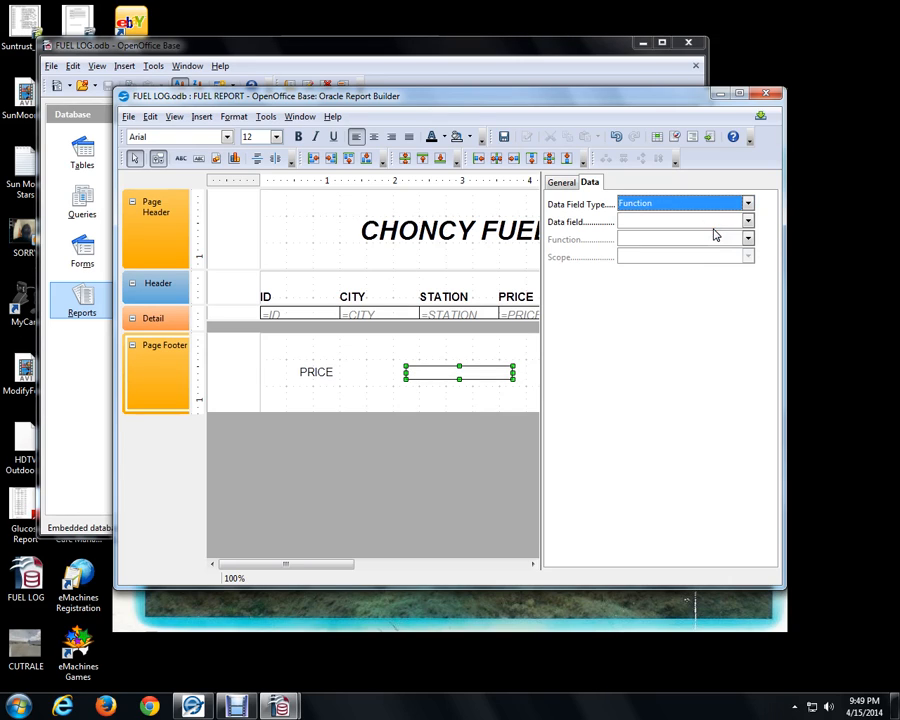
pyautogui.click(747, 222)
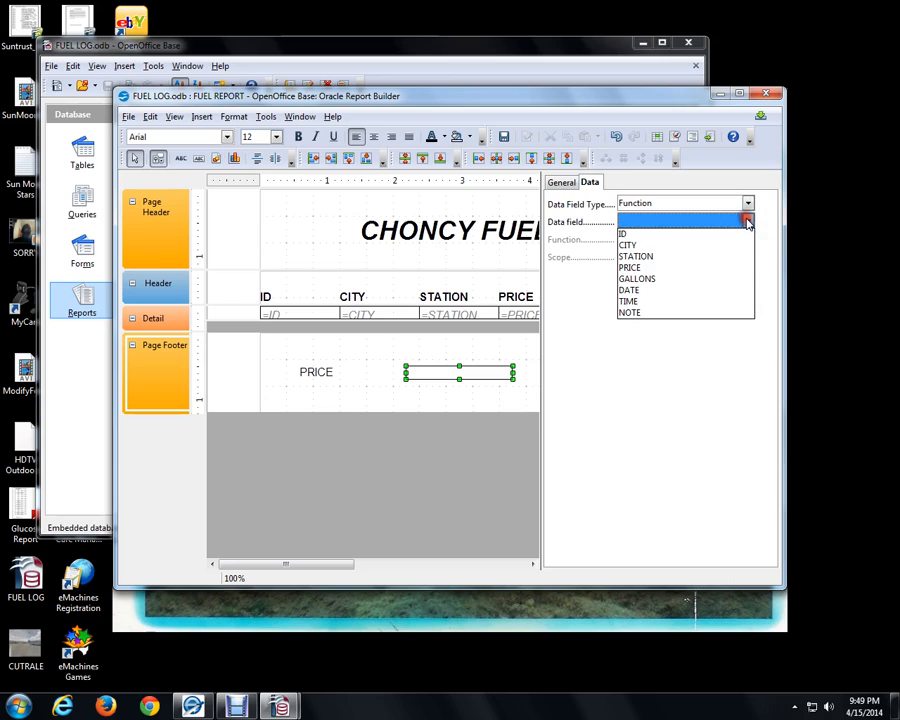
pyautogui.click(706, 270)
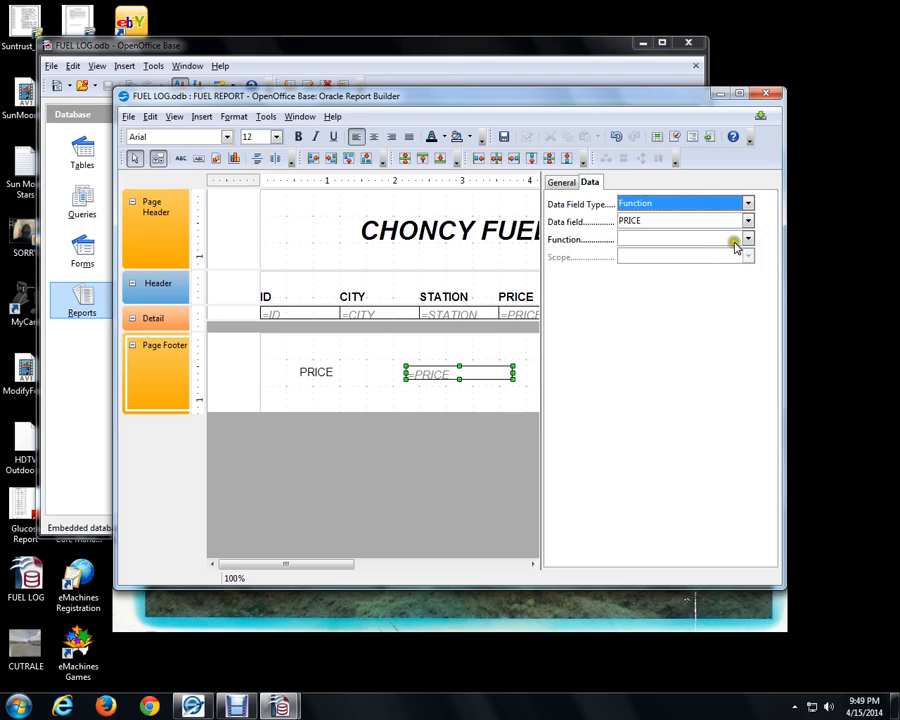
pyautogui.click(747, 240)
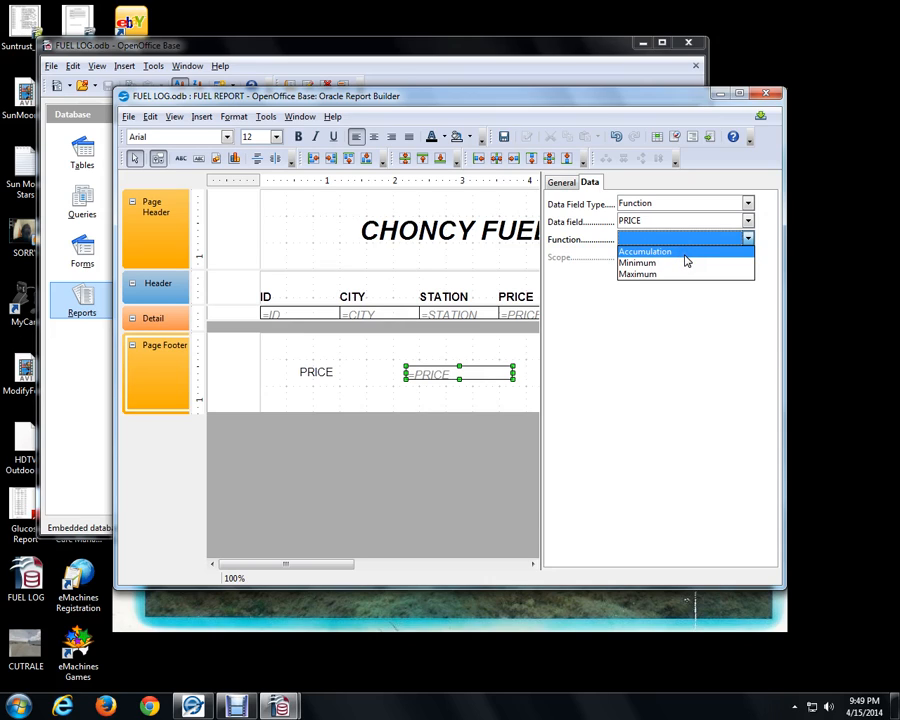
pyautogui.click(685, 256)
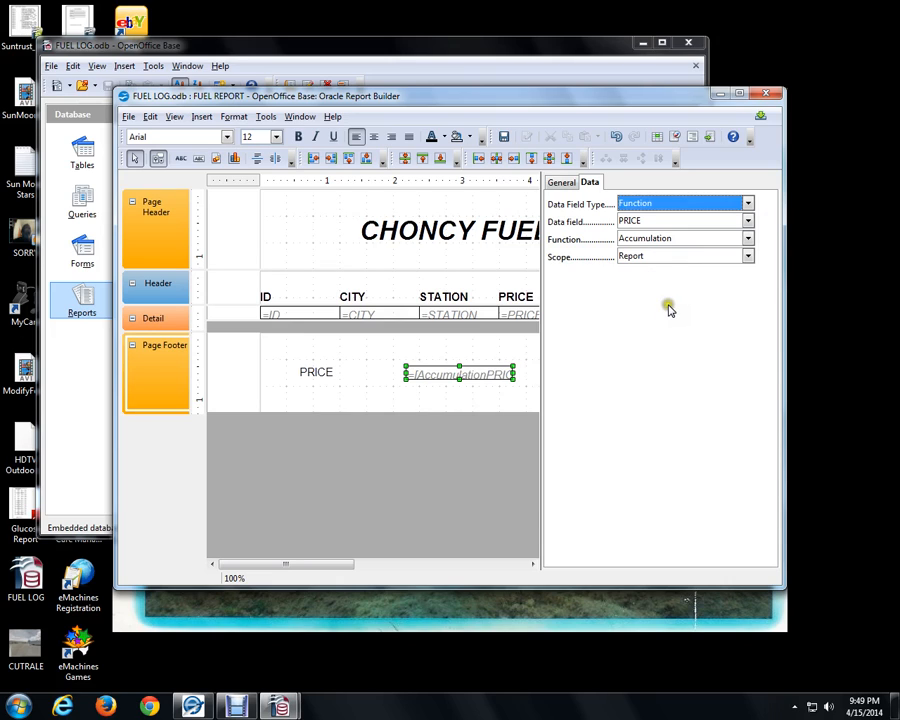
# Step: Hide the properties pane and move the page footer's GALLONS field directly beneath the PRICE accumulation field
pyautogui.click(389, 388)
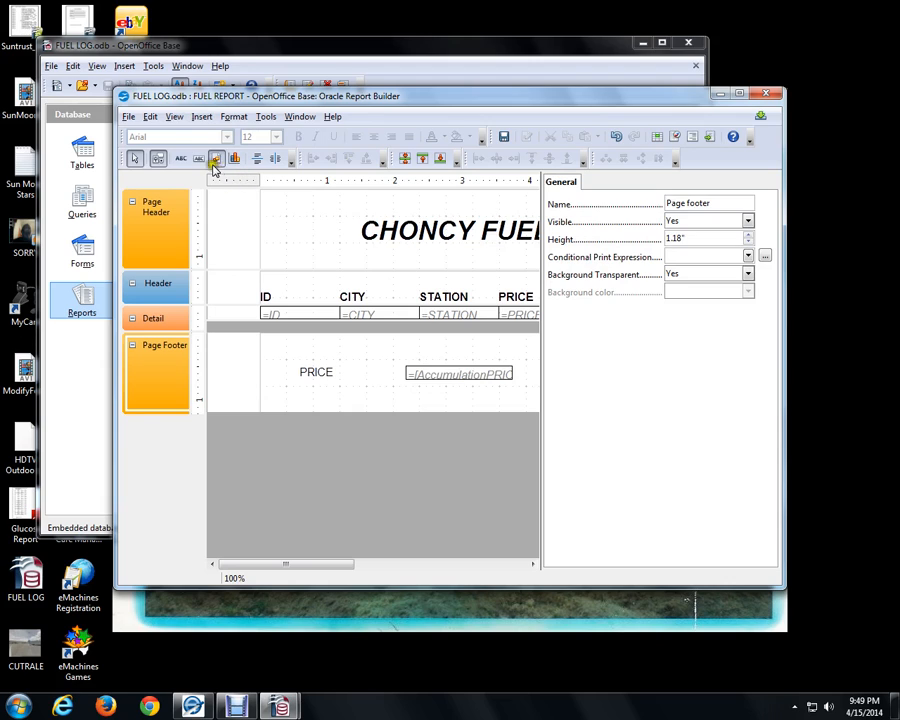
pyautogui.click(176, 116)
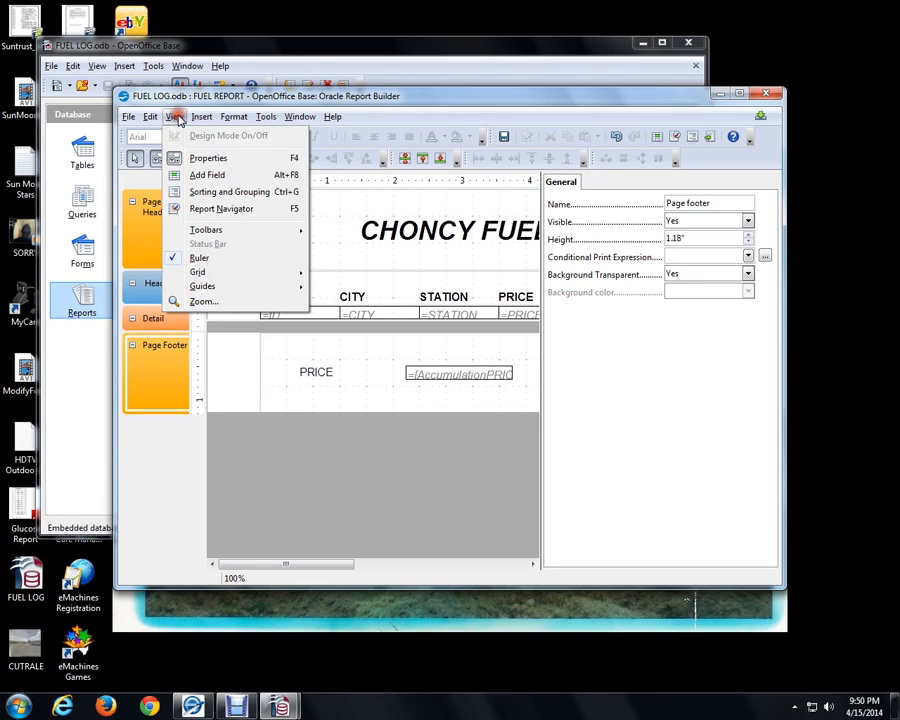
pyautogui.click(186, 159)
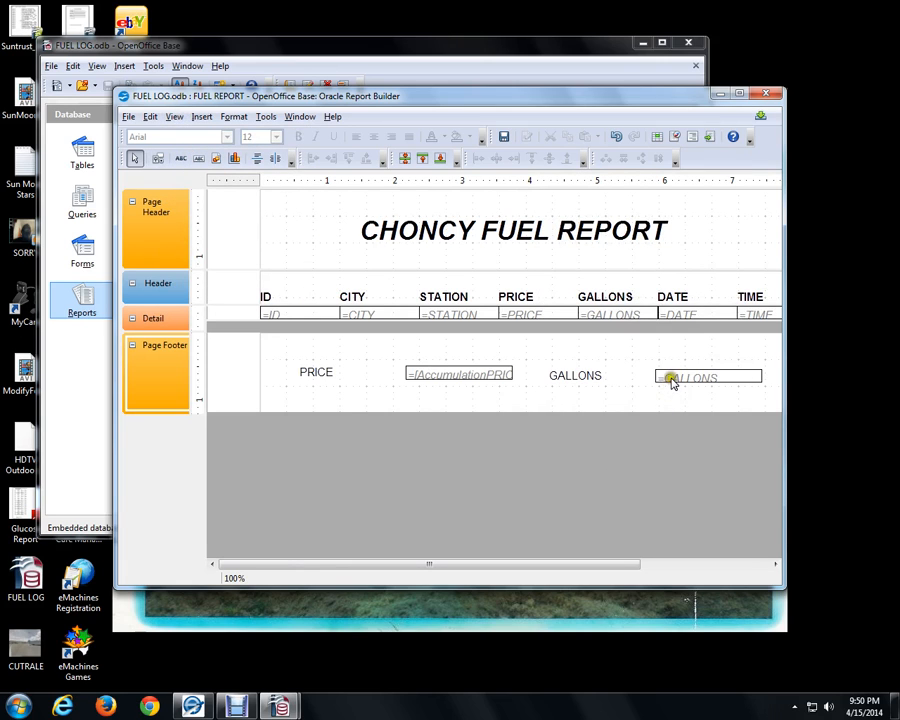
pyautogui.moveTo(672, 383); pyautogui.dragTo(426, 414)
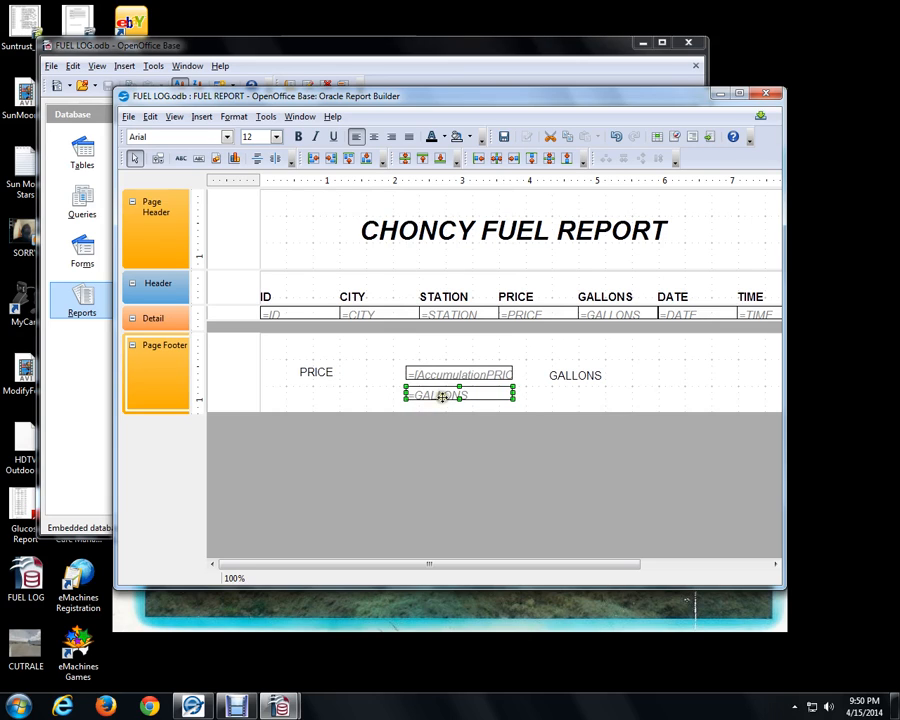
# Step: Make the page footer's GALLONS field a Function on the GALLONS data field using Accumulation
pyautogui.rightClick(466, 396)
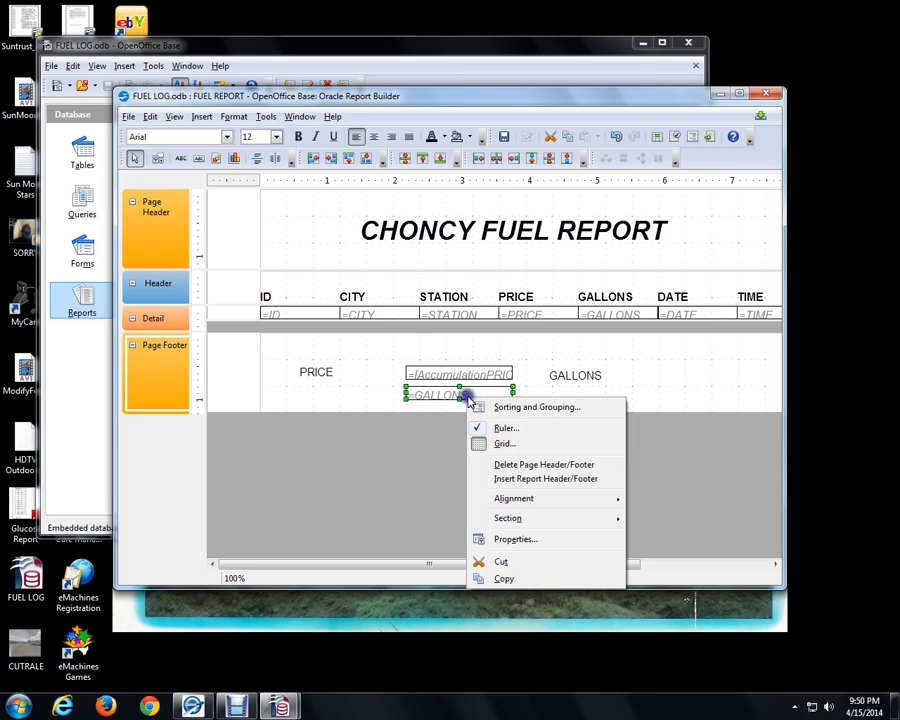
pyautogui.click(516, 540)
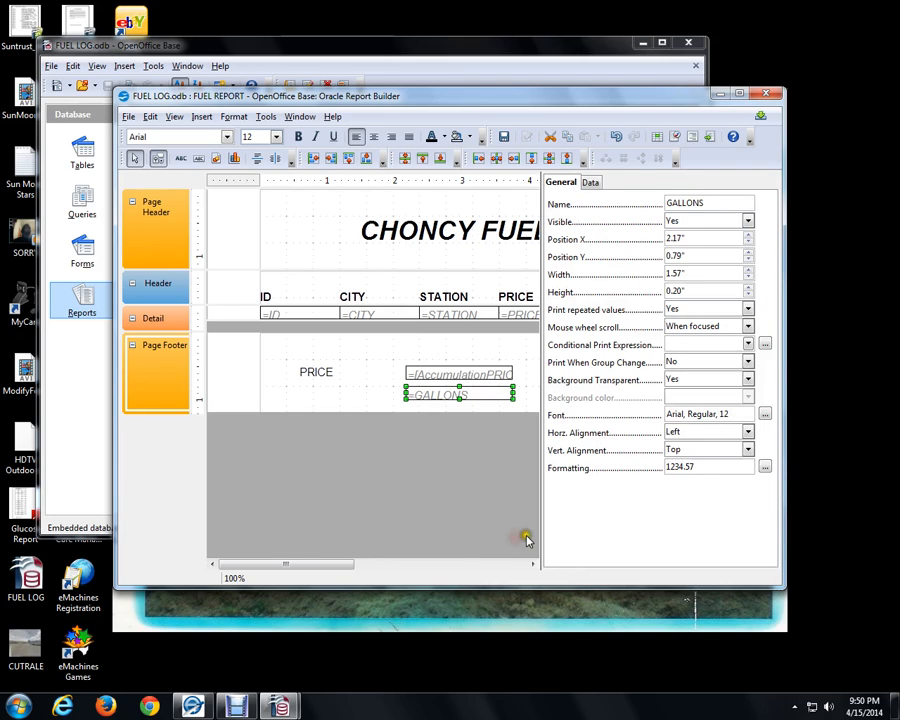
pyautogui.click(591, 183)
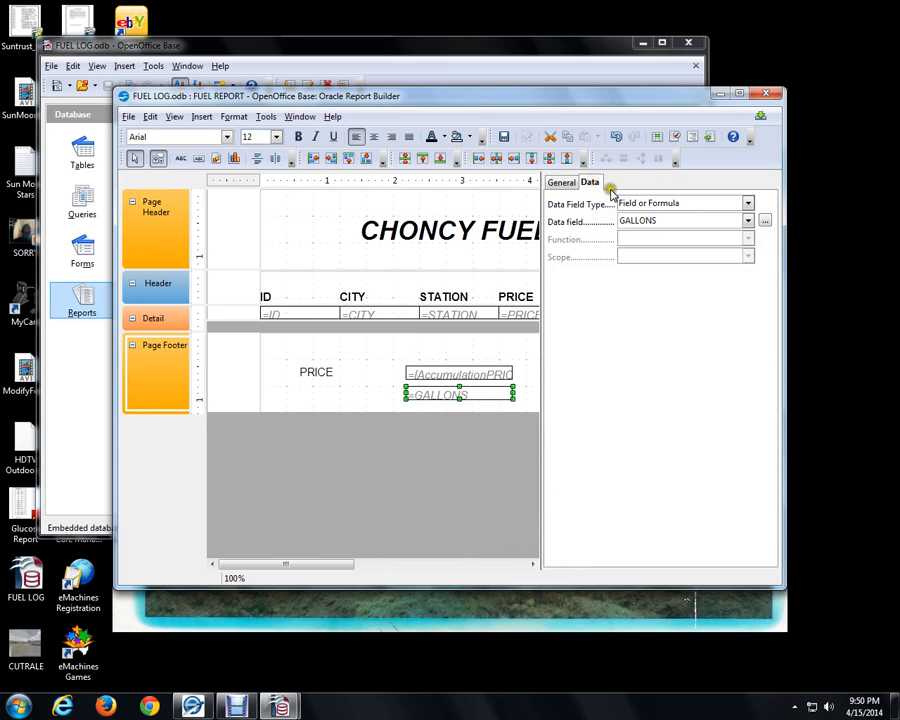
pyautogui.click(748, 203)
pyautogui.click(714, 229)
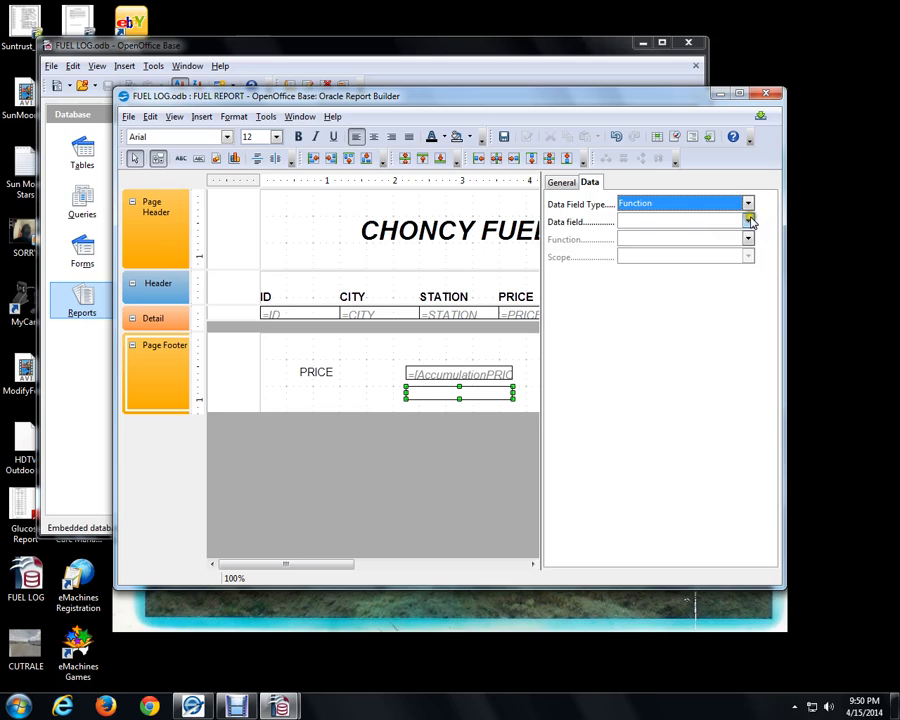
pyautogui.click(749, 220)
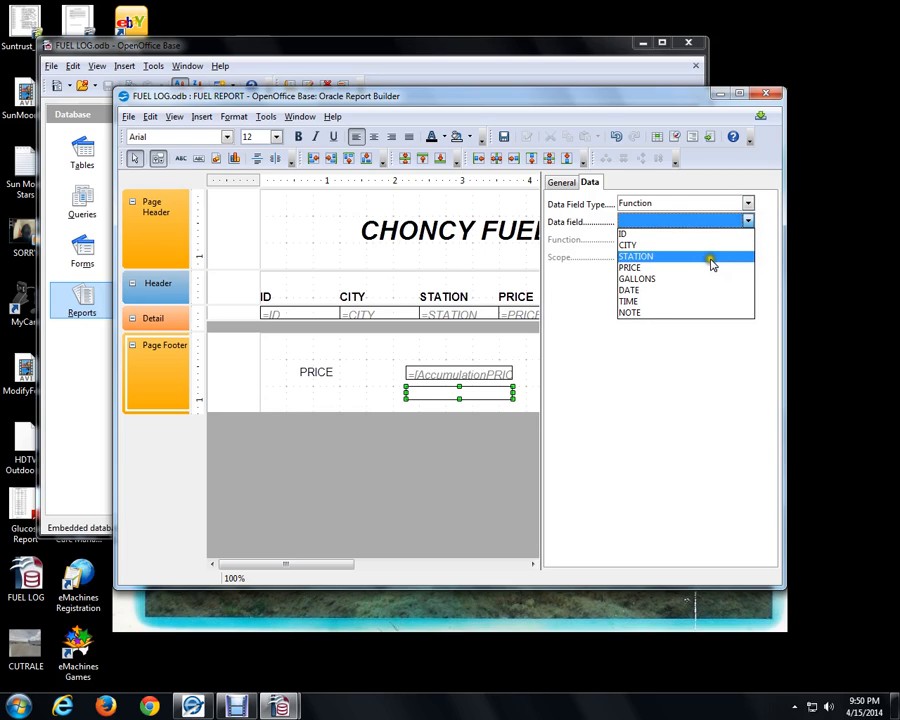
pyautogui.click(686, 280)
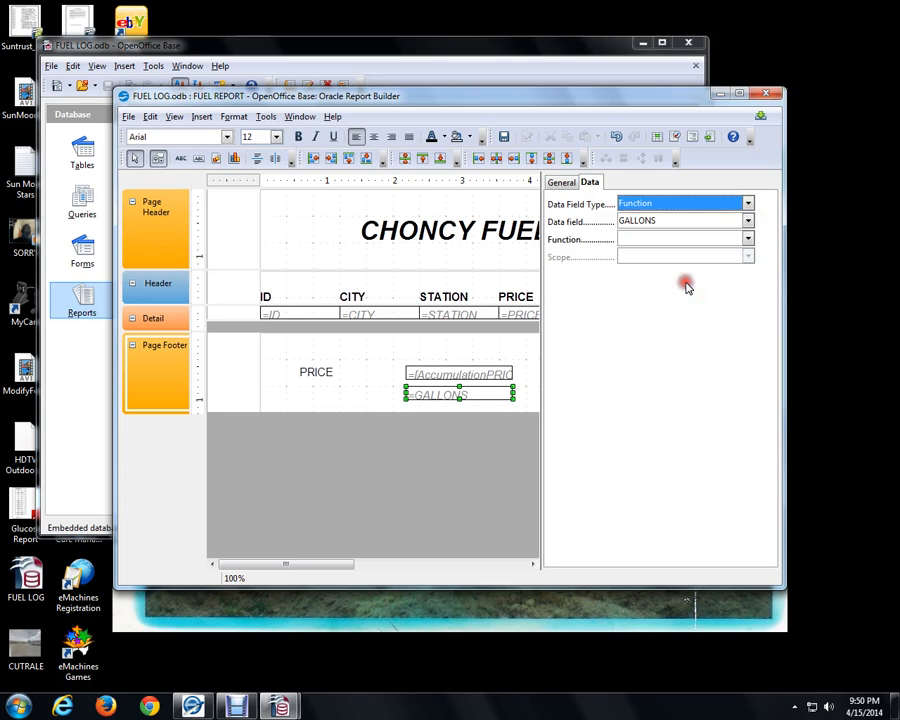
pyautogui.click(745, 238)
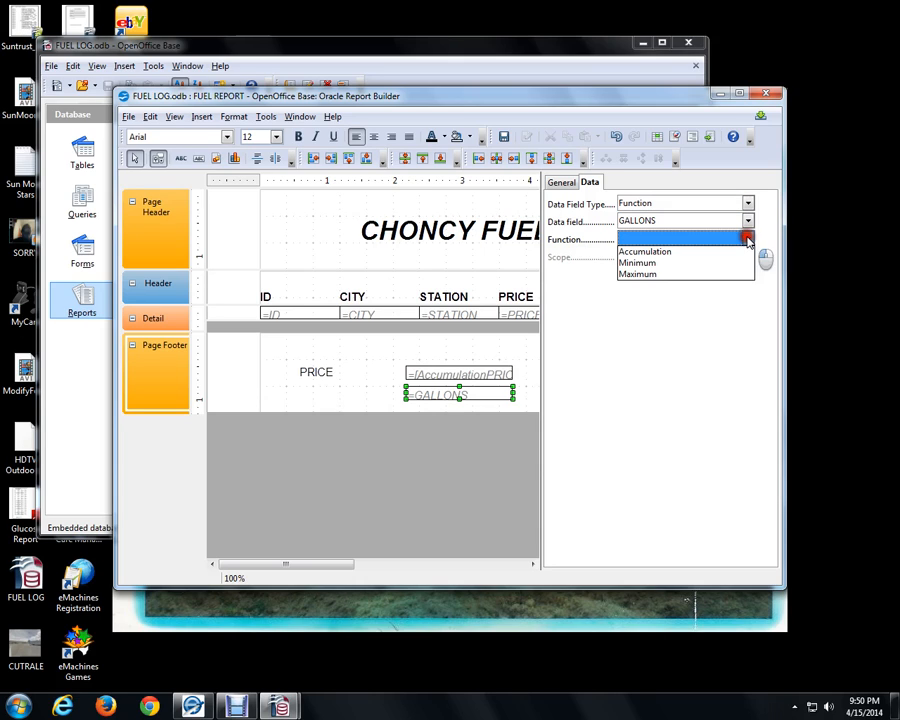
pyautogui.click(700, 253)
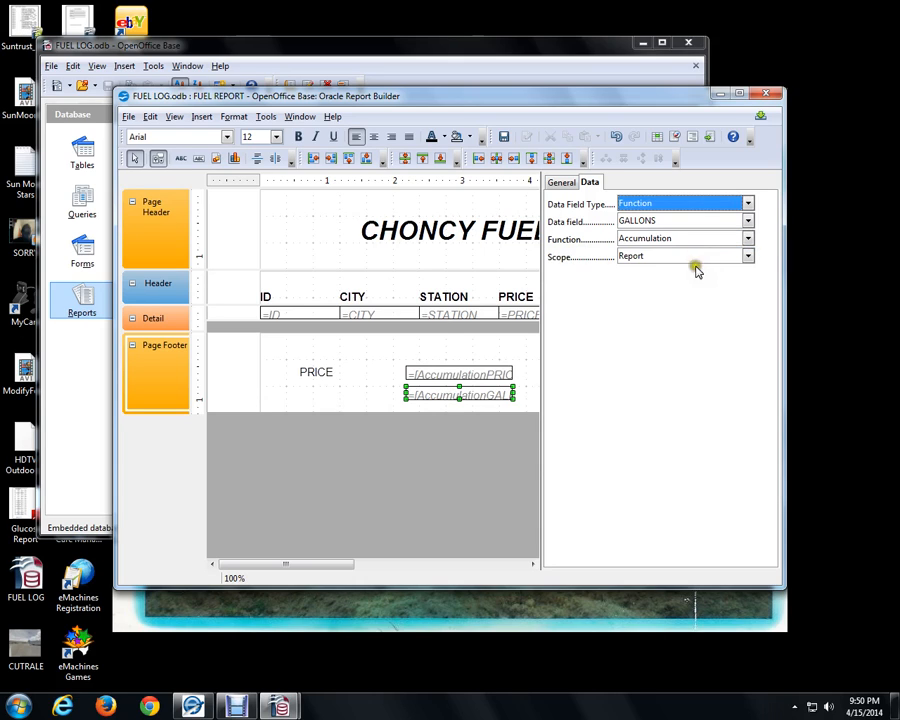
# Step: Hide the properties pane and move the GALLONS accumulation field beside its GALLONS label, level with the PRICE field
pyautogui.click(174, 116)
pyautogui.click(185, 159)
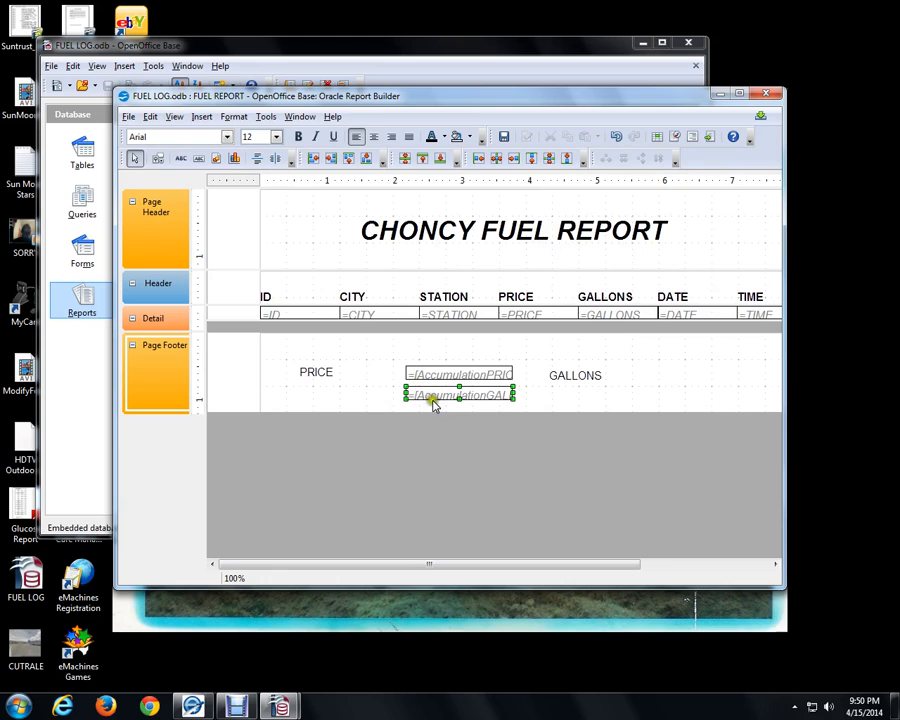
pyautogui.moveTo(446, 395); pyautogui.dragTo(701, 394)
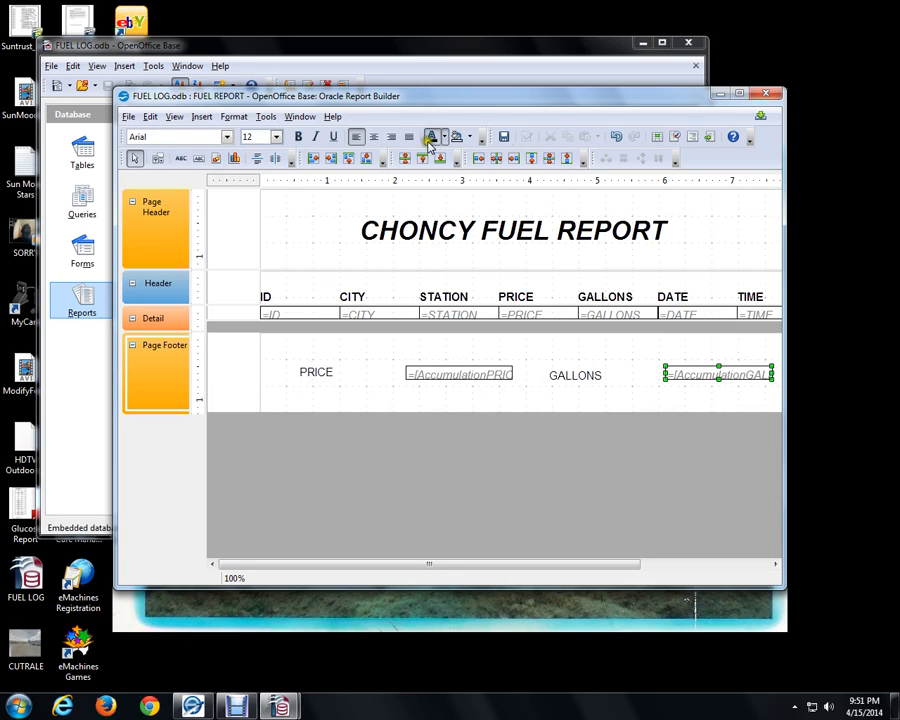
# Step: Save and close the report design, and run FUEL REPORT to check the accumulated totals in its page footer
pyautogui.click(767, 96)
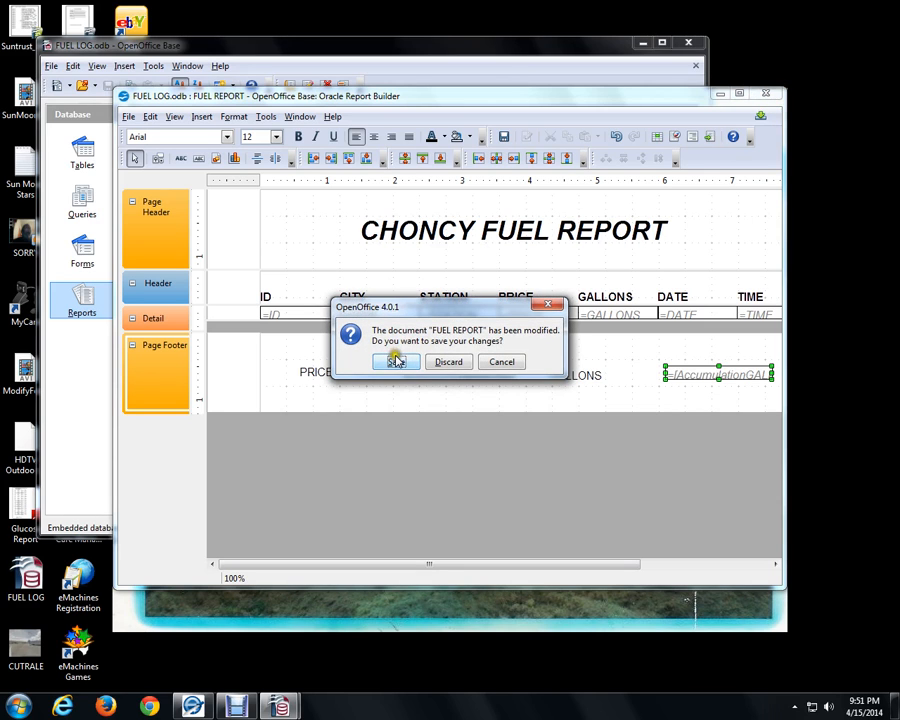
pyautogui.click(396, 362)
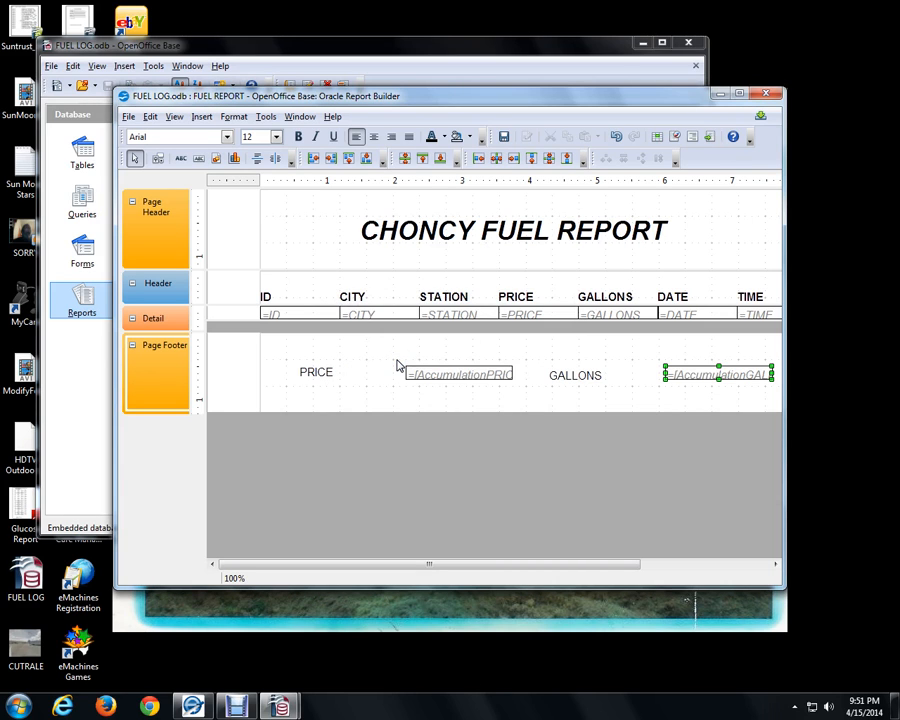
pyautogui.click(433, 329)
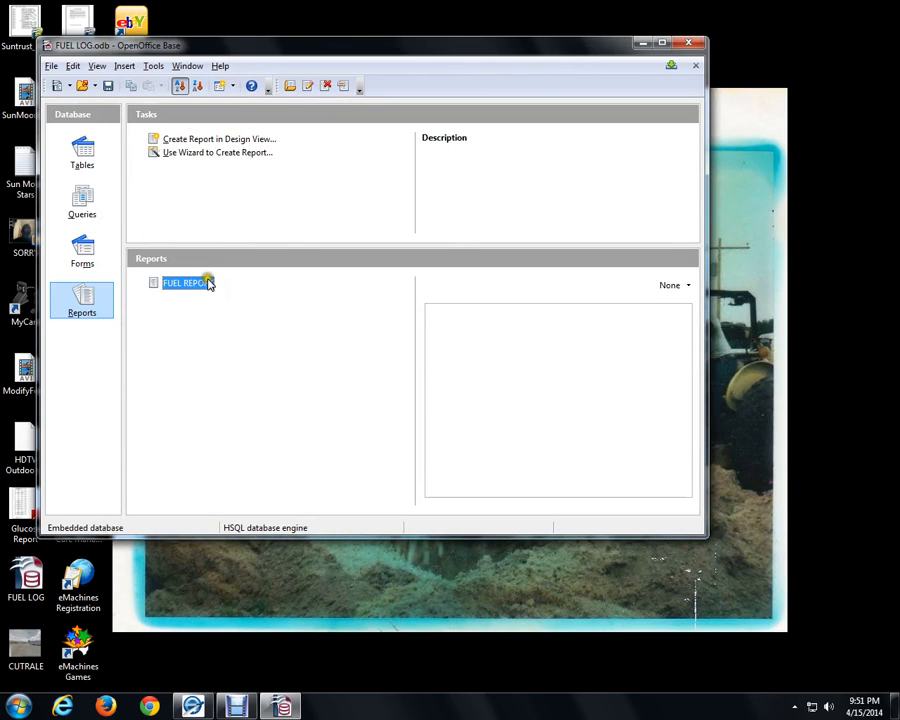
pyautogui.click(201, 289)
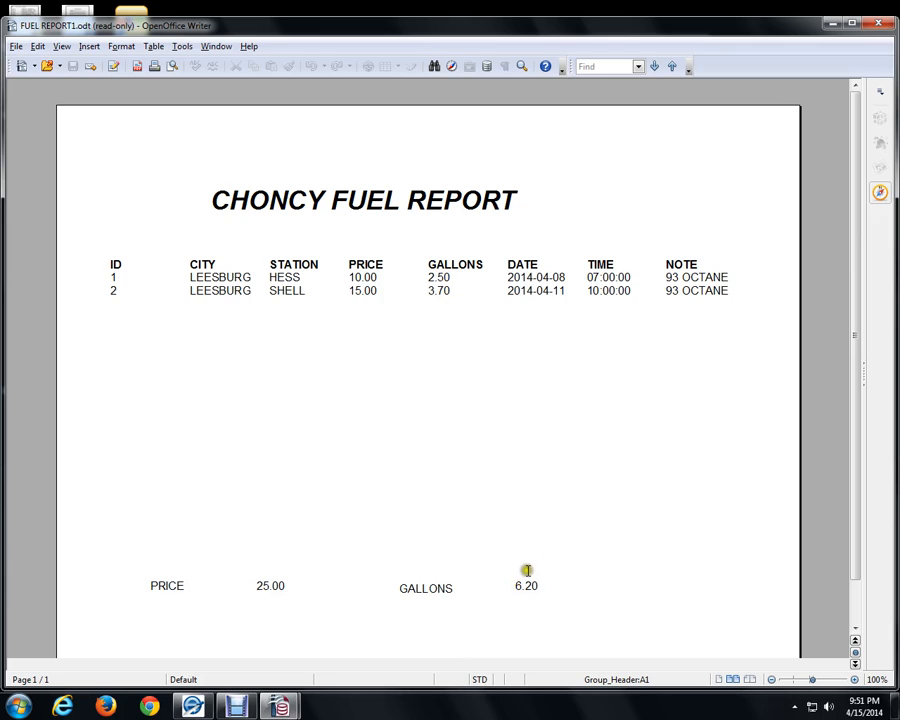
pyautogui.click(880, 21)
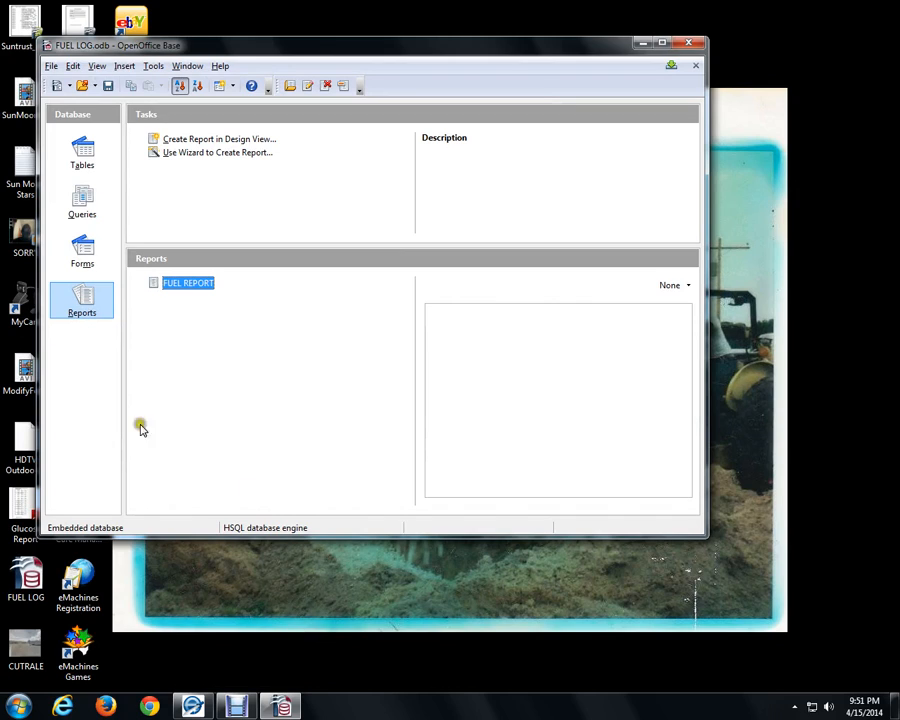
# Step: Open FUEL REPORT for editing and draw a label field about 1.18" by 0.30" above the page footer's PRICE label
pyautogui.rightClick(195, 287)
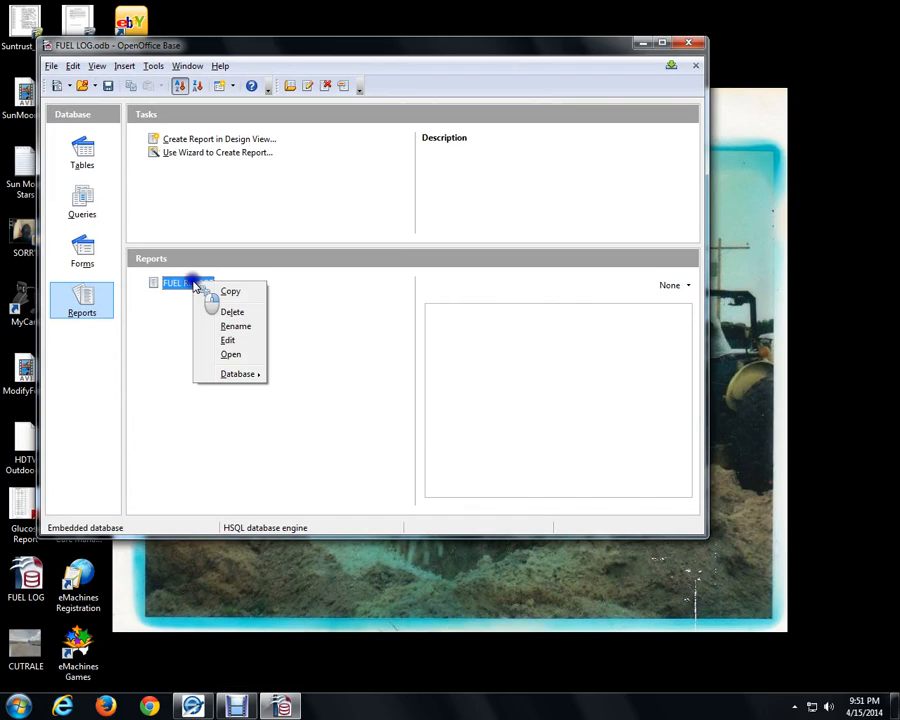
pyautogui.click(243, 341)
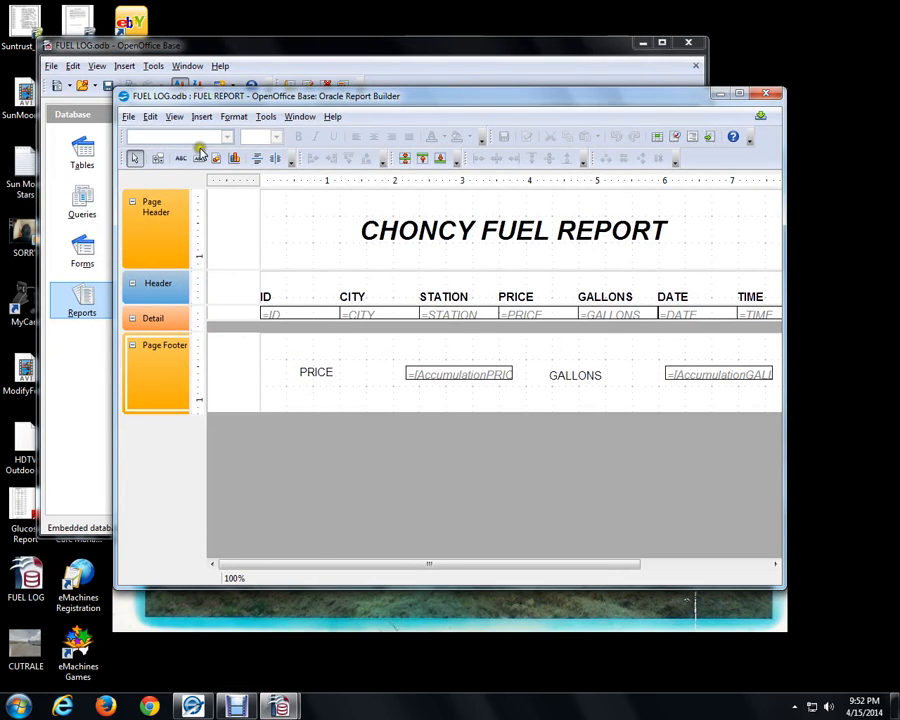
pyautogui.click(181, 159)
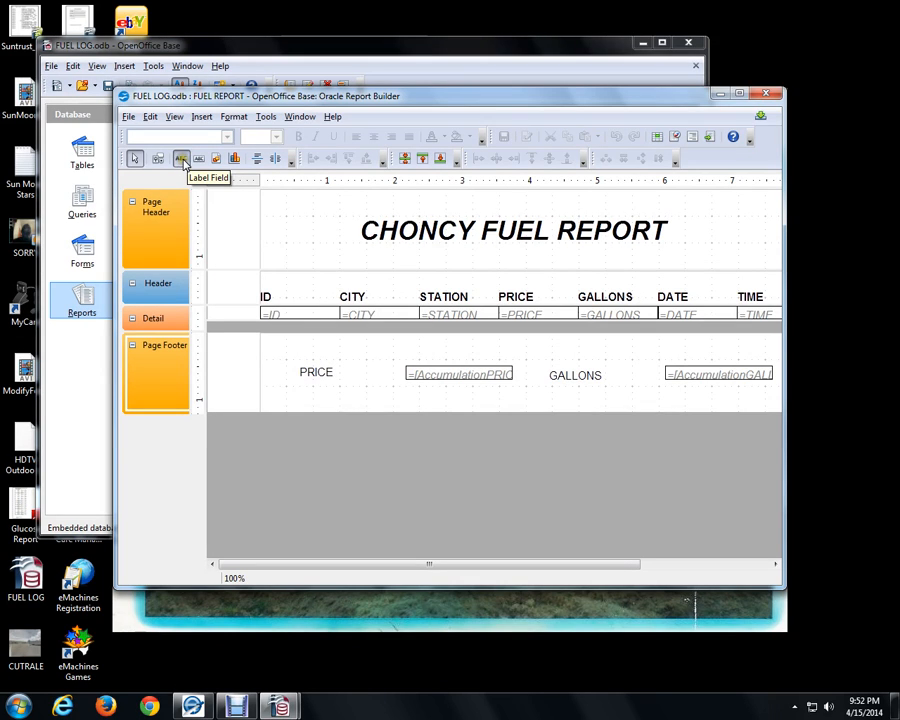
pyautogui.moveTo(184, 163)
pyautogui.mouseDown()
pyautogui.moveTo(178, 157)
pyautogui.moveTo(220, 238)
pyautogui.moveTo(301, 348)
pyautogui.mouseUp()
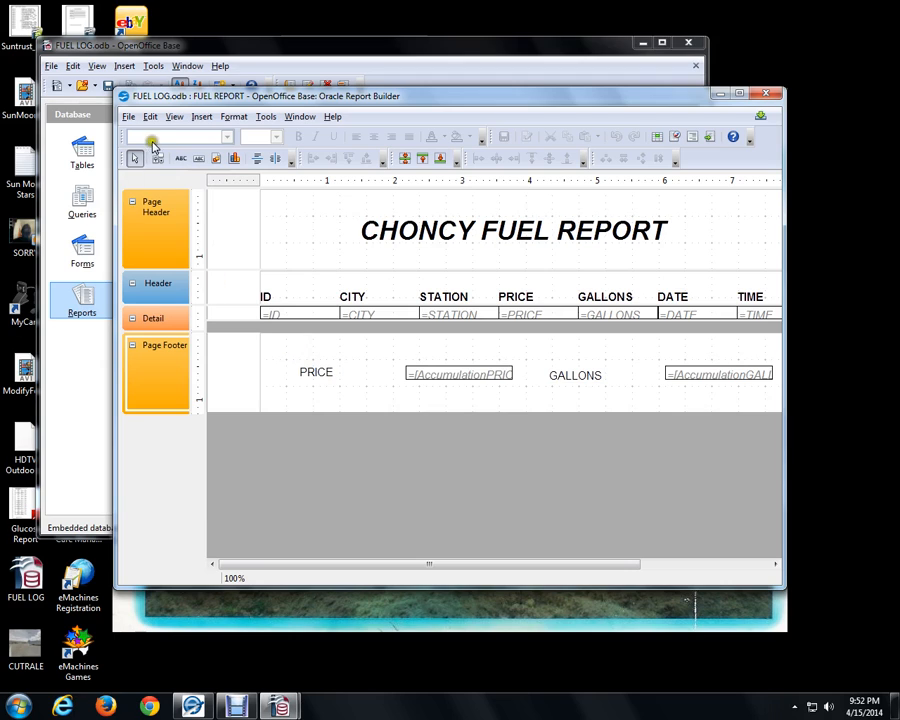
pyautogui.click(179, 157)
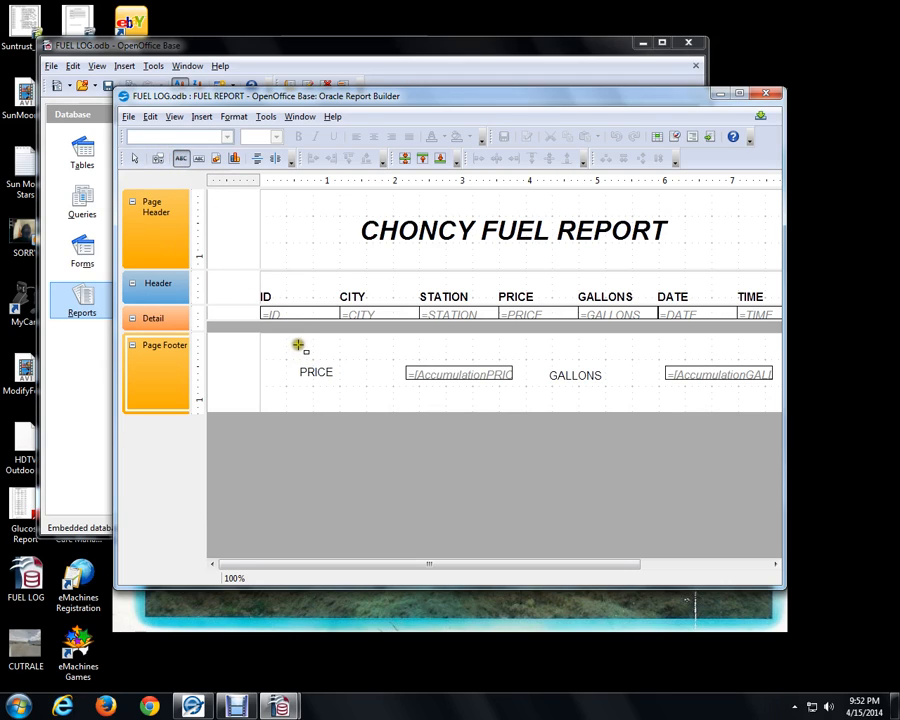
pyautogui.moveTo(298, 345); pyautogui.dragTo(372, 372)
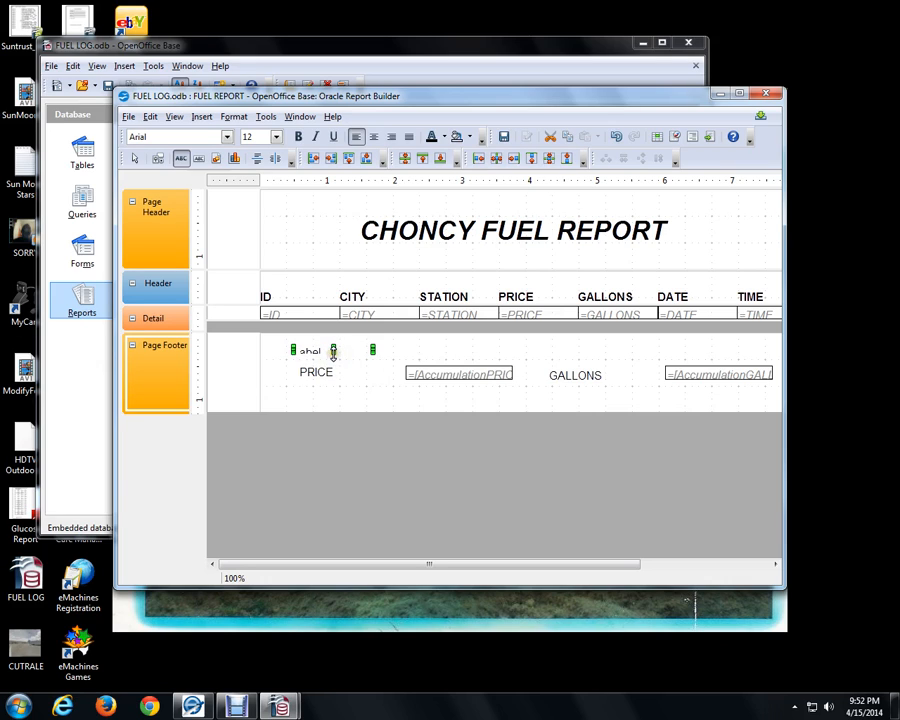
pyautogui.moveTo(333, 352)
pyautogui.mouseDown()
pyautogui.moveTo(352, 377)
pyautogui.moveTo(330, 360)
pyautogui.mouseUp()
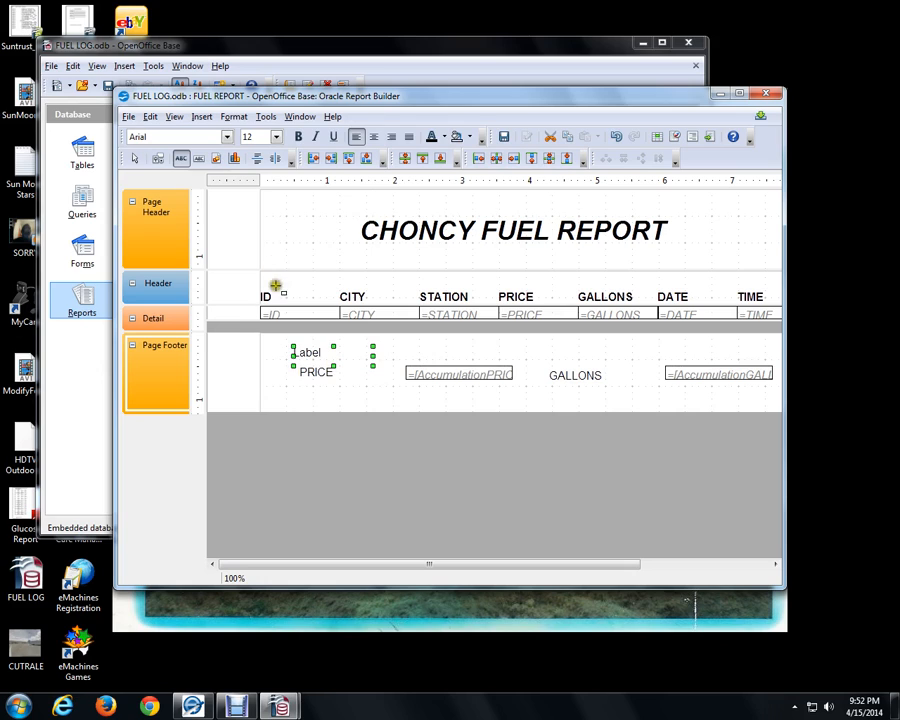
# Step: Show the new footer label's properties and set its label text to TOTAL
pyautogui.rightClick(305, 352)
pyautogui.click(307, 352)
pyautogui.rightClick(311, 353)
pyautogui.click(307, 351)
pyautogui.rightClick(309, 347)
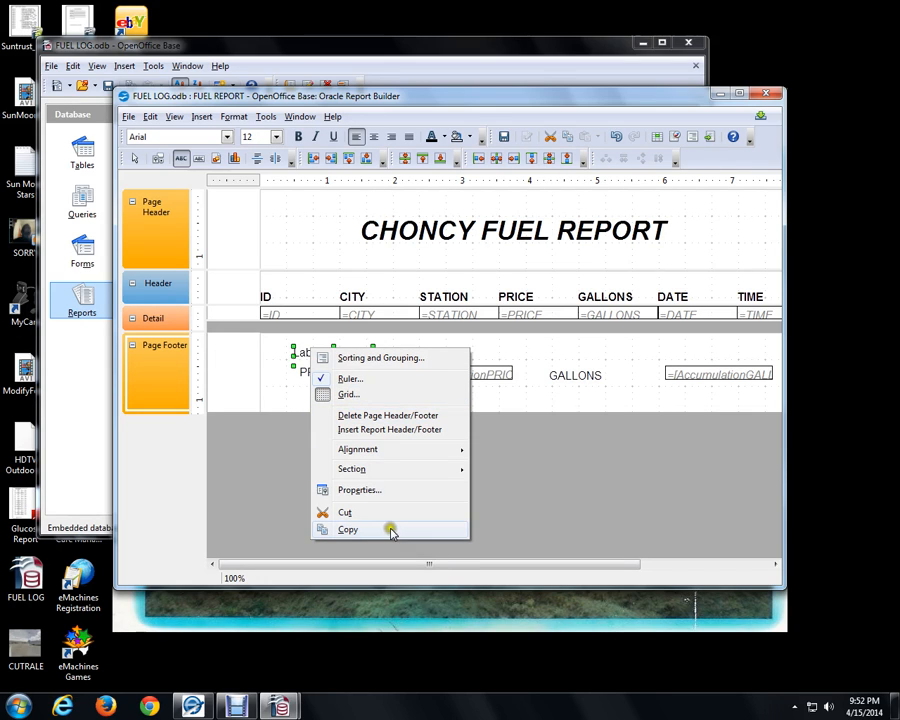
pyautogui.click(363, 489)
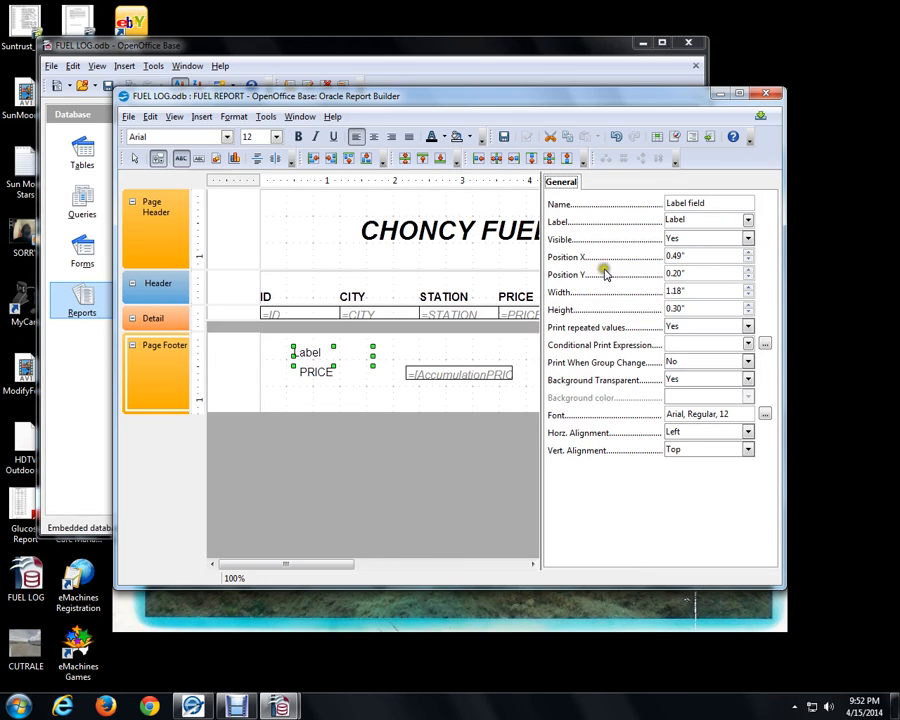
pyautogui.click(672, 222)
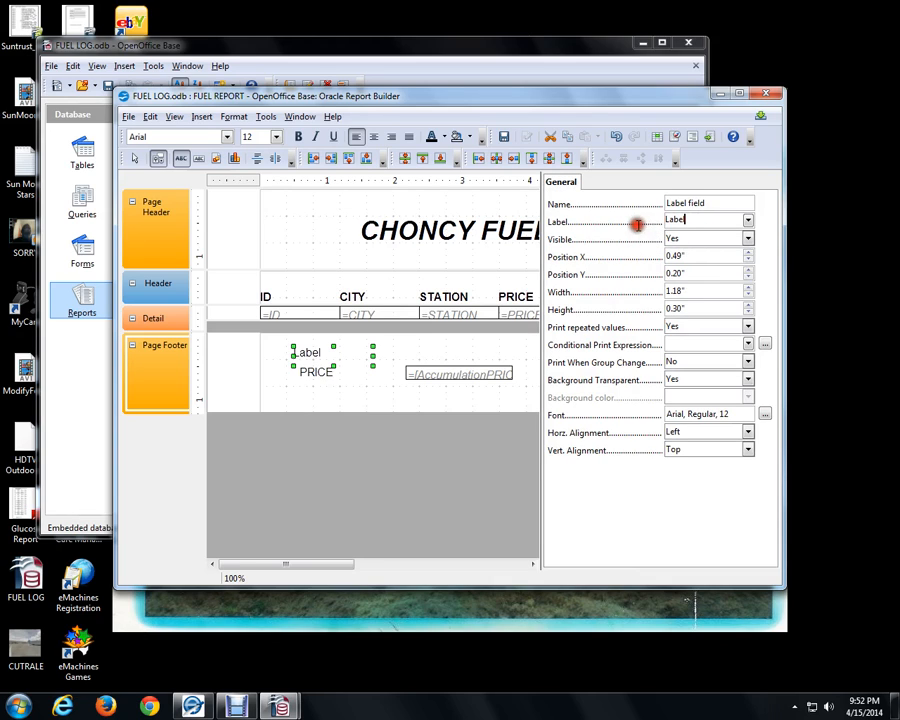
pyautogui.moveTo(684, 221); pyautogui.dragTo(646, 217)
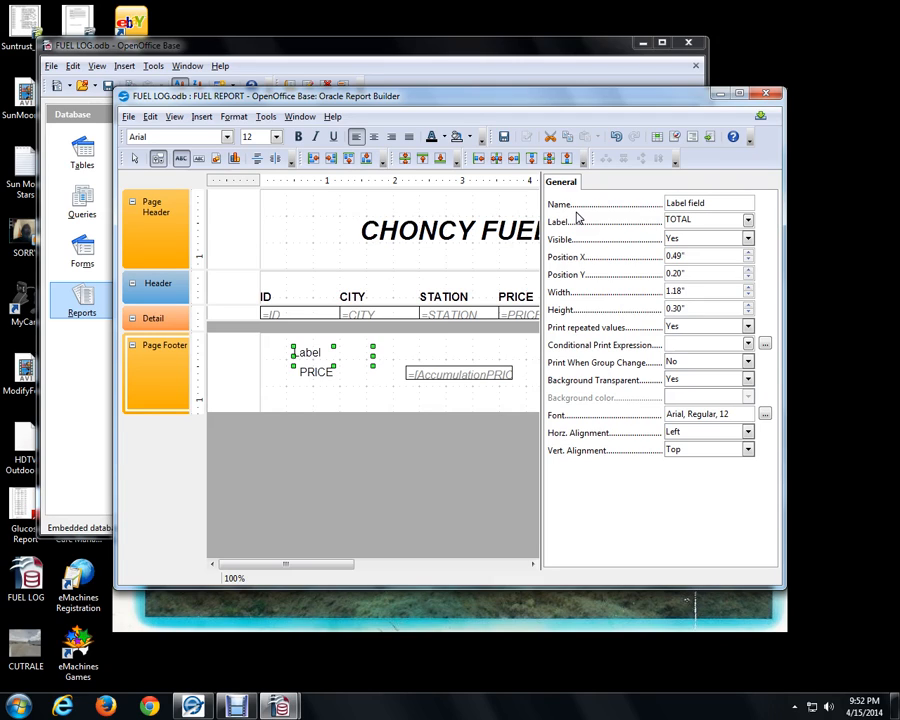
pyautogui.press('Tab')
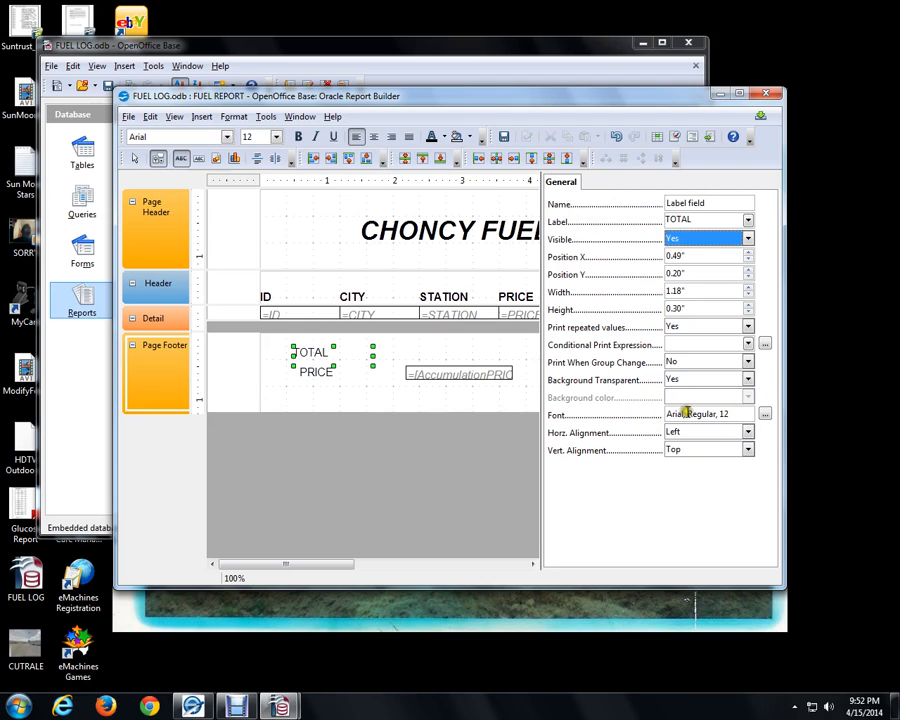
# Step: Set the TOTAL label's typeface to Bold and hide the properties pane
pyautogui.click(760, 415)
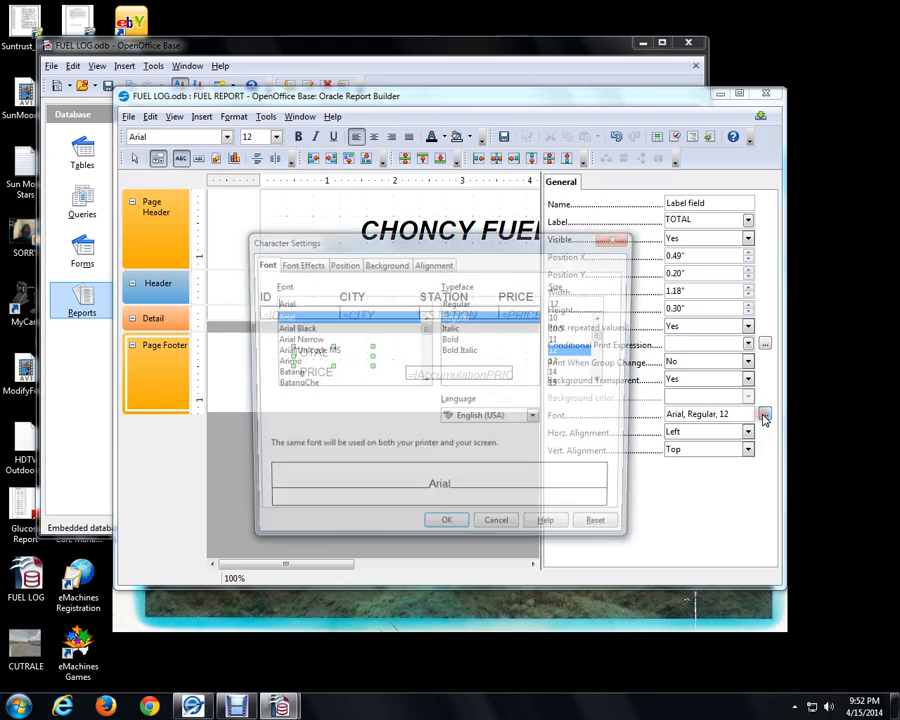
pyautogui.click(450, 341)
pyautogui.click(455, 533)
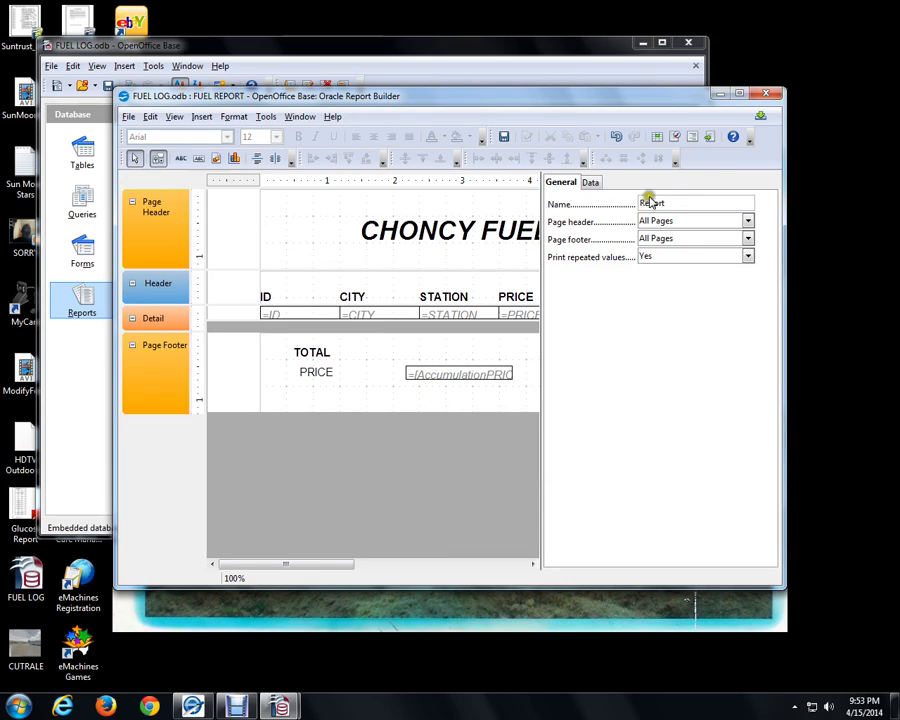
pyautogui.click(182, 118)
pyautogui.click(185, 156)
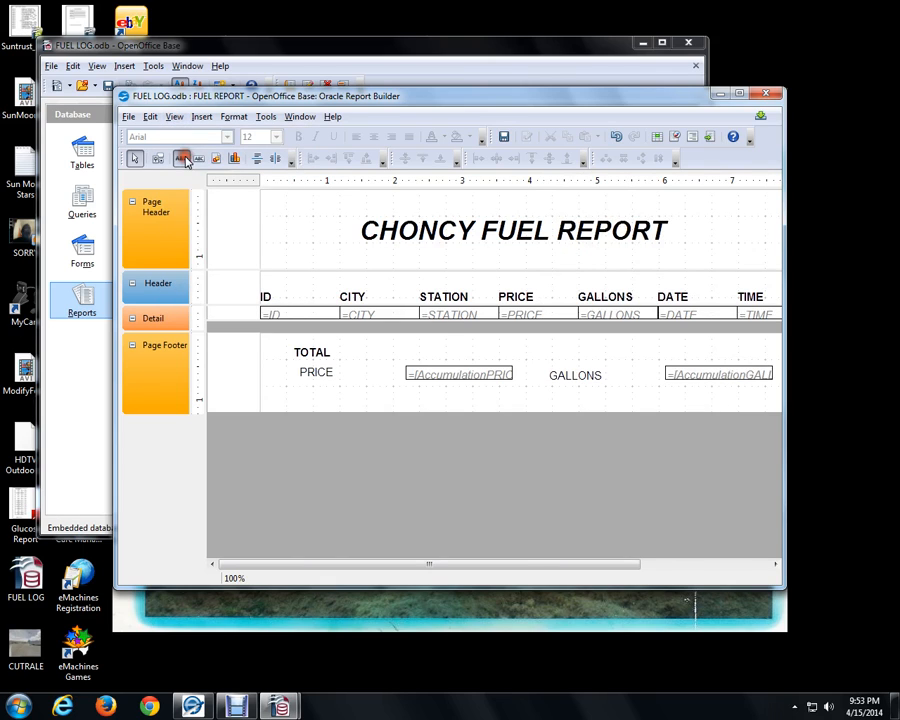
# Step: Show the properties pane and draw a second label field about 1.38" by 0.30" above the footer's PRICE accumulation field
pyautogui.click(580, 377)
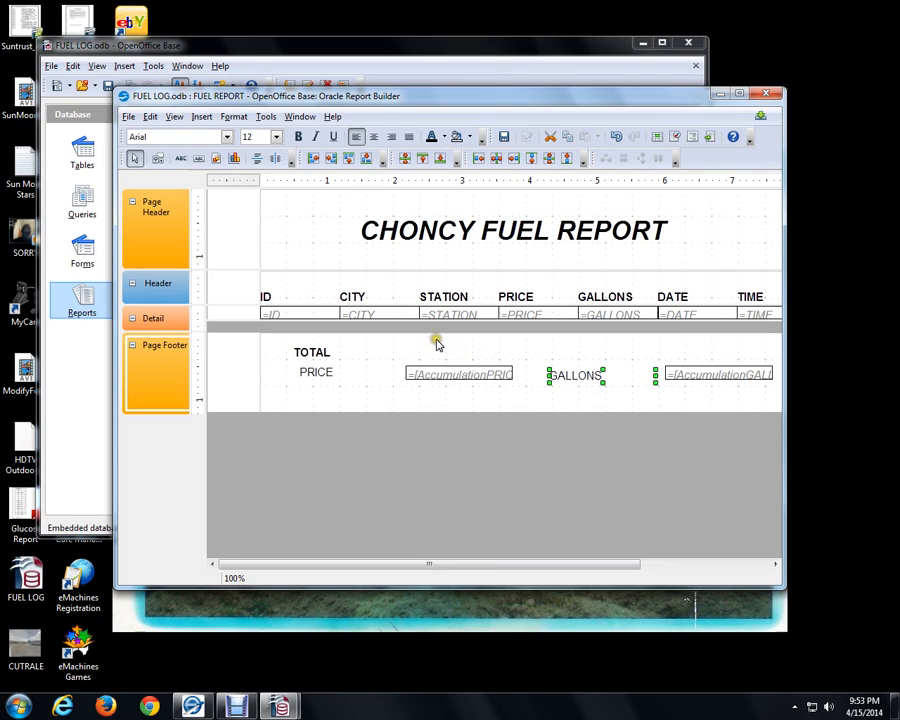
pyautogui.click(178, 118)
pyautogui.click(195, 157)
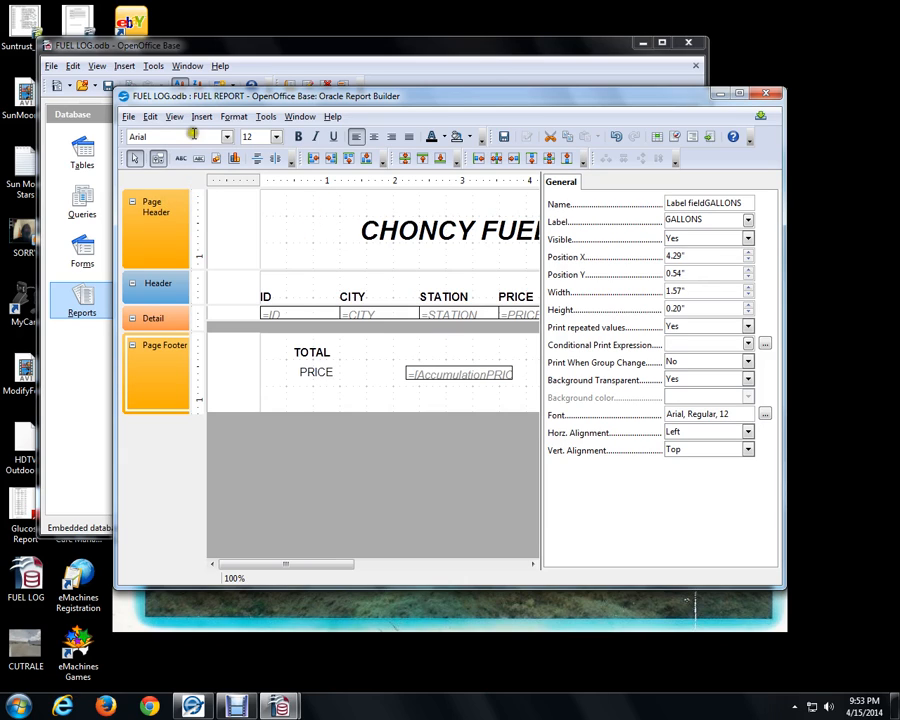
pyautogui.click(181, 162)
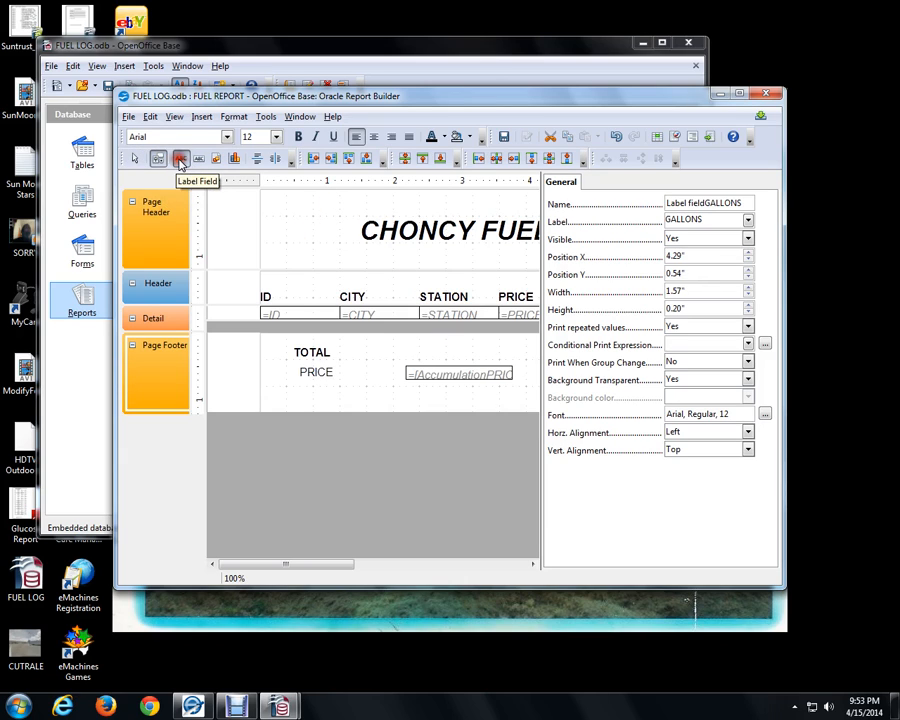
pyautogui.click(402, 342)
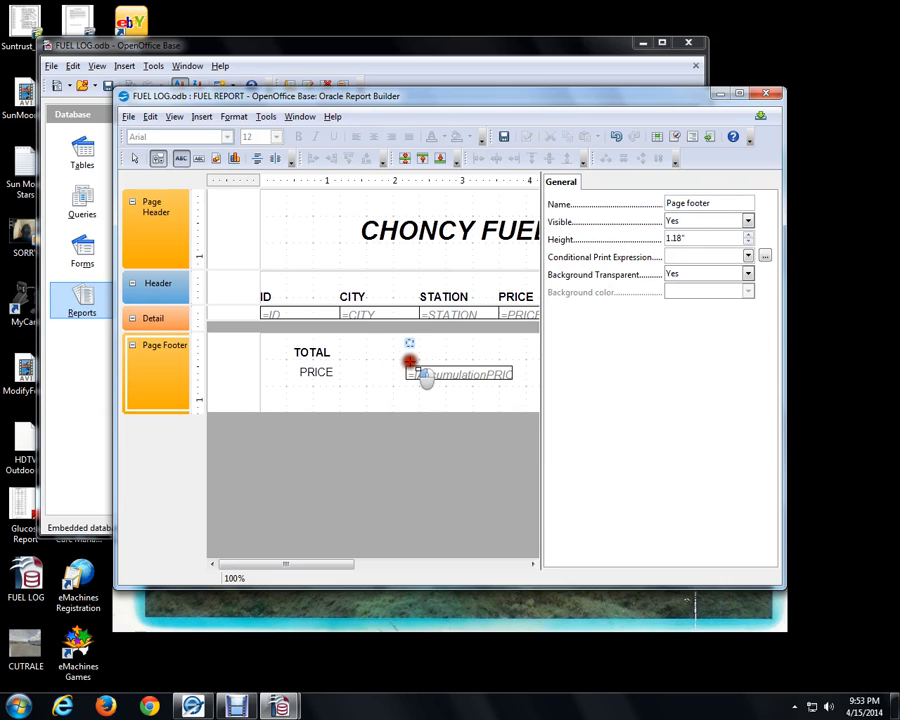
pyautogui.moveTo(410, 361); pyautogui.dragTo(492, 373)
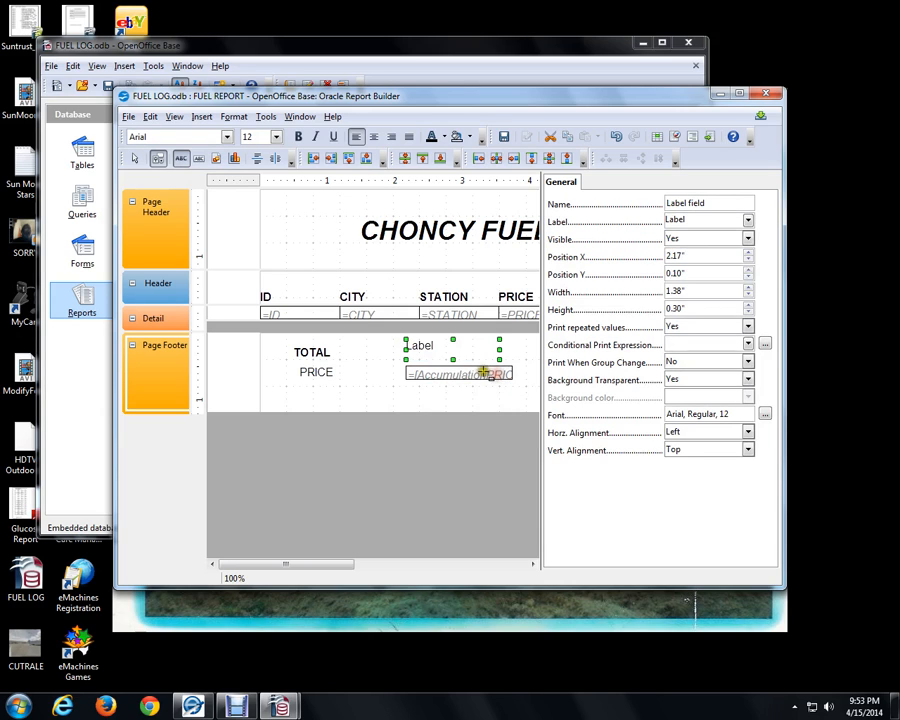
# Step: Set the second footer label's text to TOTAL and its typeface to Bold
pyautogui.click(703, 218)
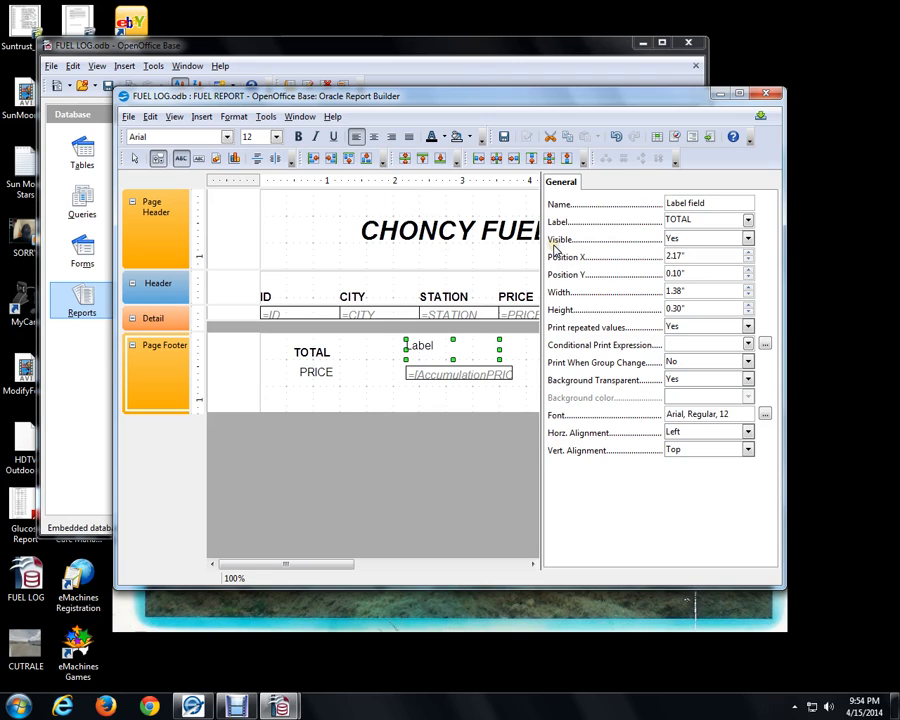
pyautogui.press('Tab')
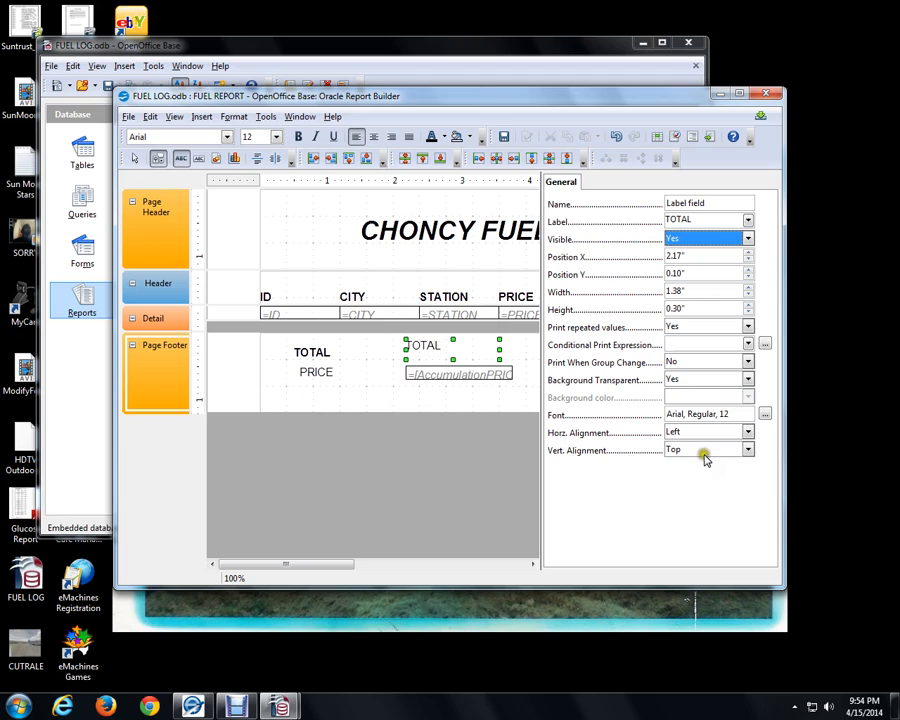
pyautogui.click(766, 414)
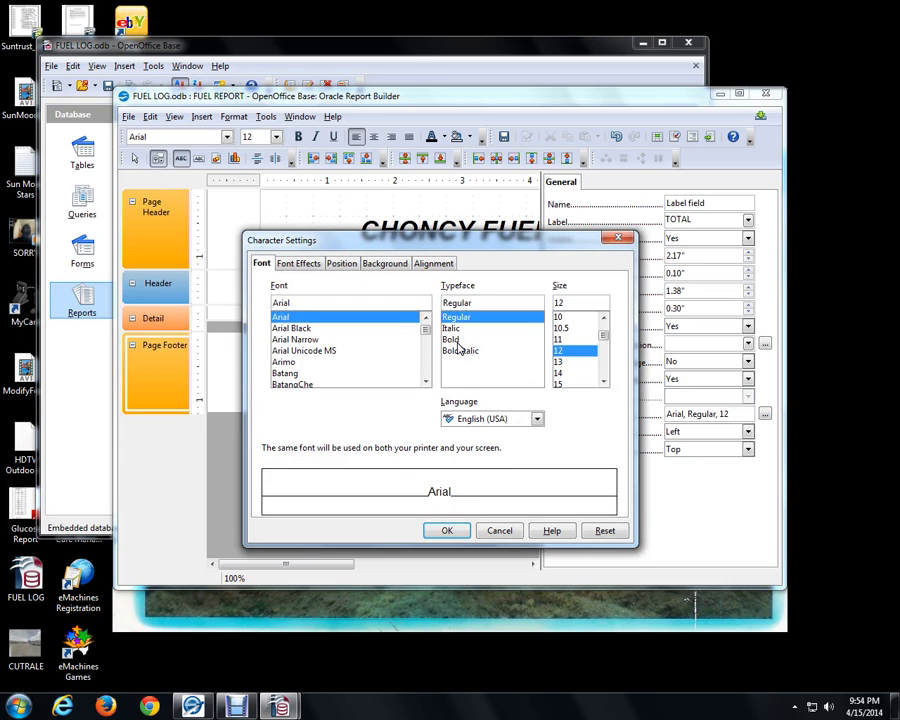
pyautogui.click(455, 340)
pyautogui.click(445, 531)
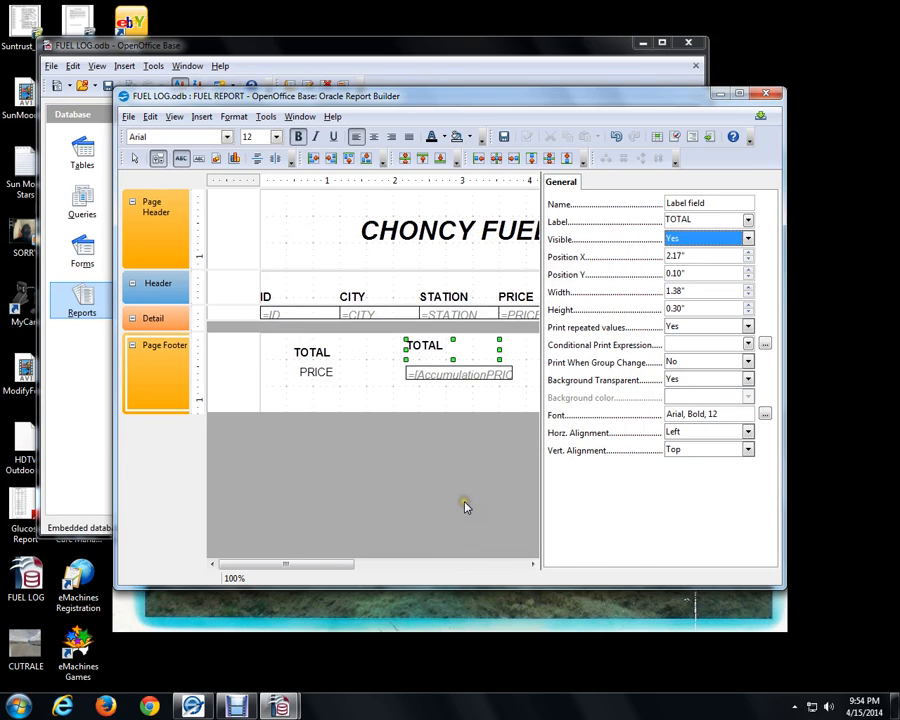
# Step: Hide the properties pane and move the second TOTAL label directly above the GALLONS label, level with the first TOTAL
pyautogui.click(174, 116)
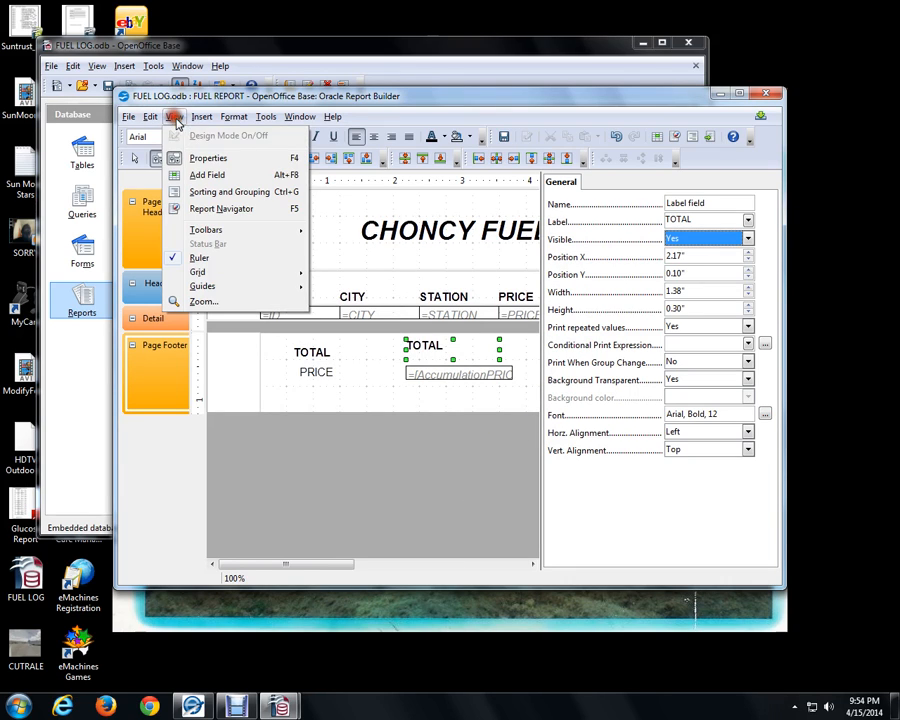
pyautogui.click(209, 159)
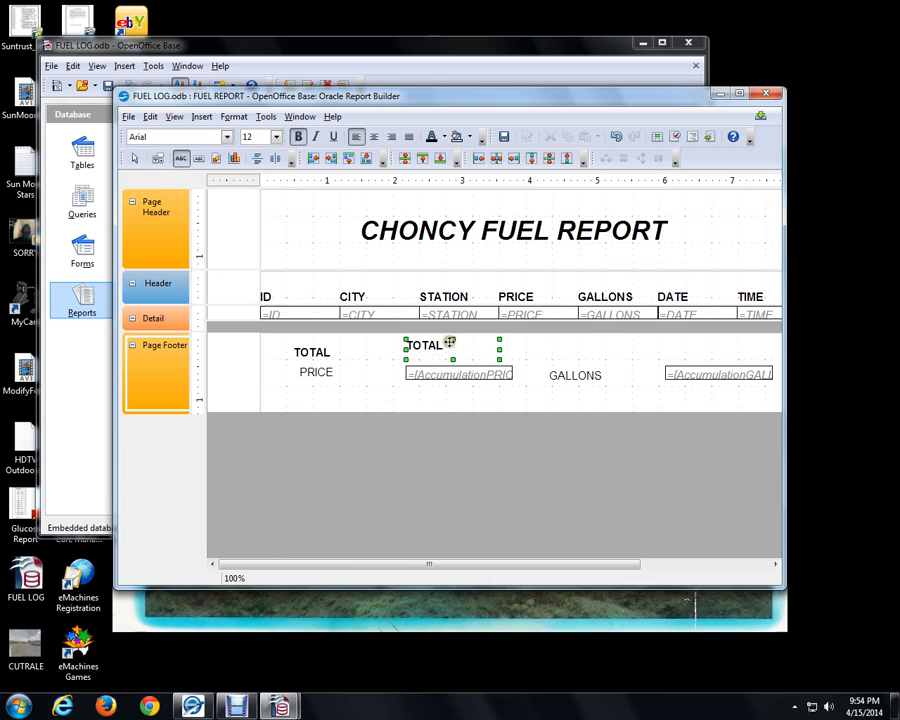
pyautogui.moveTo(449, 342); pyautogui.dragTo(594, 366)
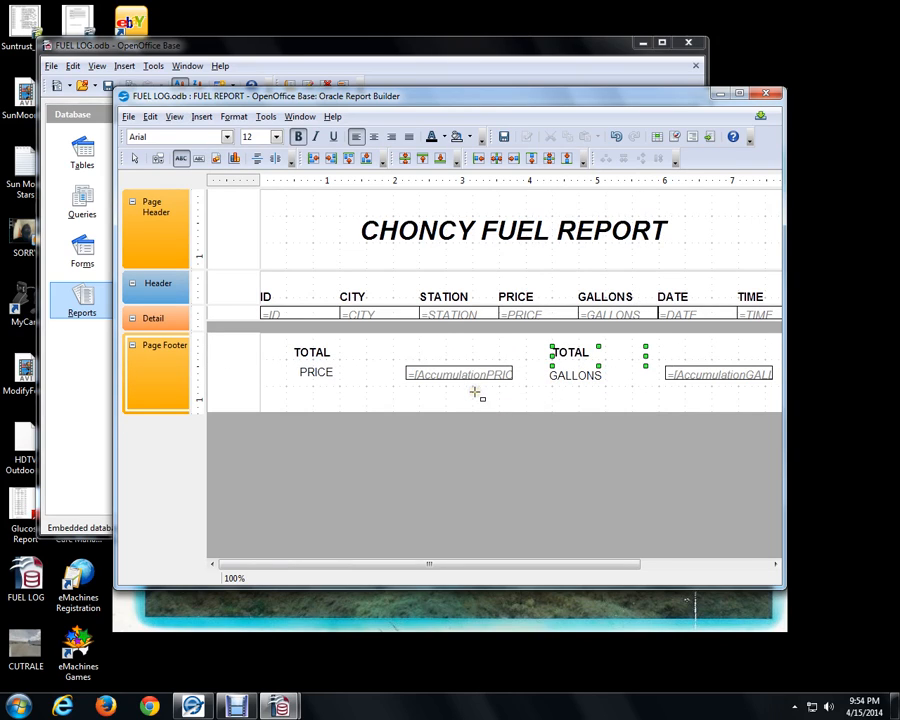
# Step: Close the report design saving the changes, and run FUEL REPORT to check the TOTAL labels in its footer
pyautogui.click(768, 93)
pyautogui.click(400, 361)
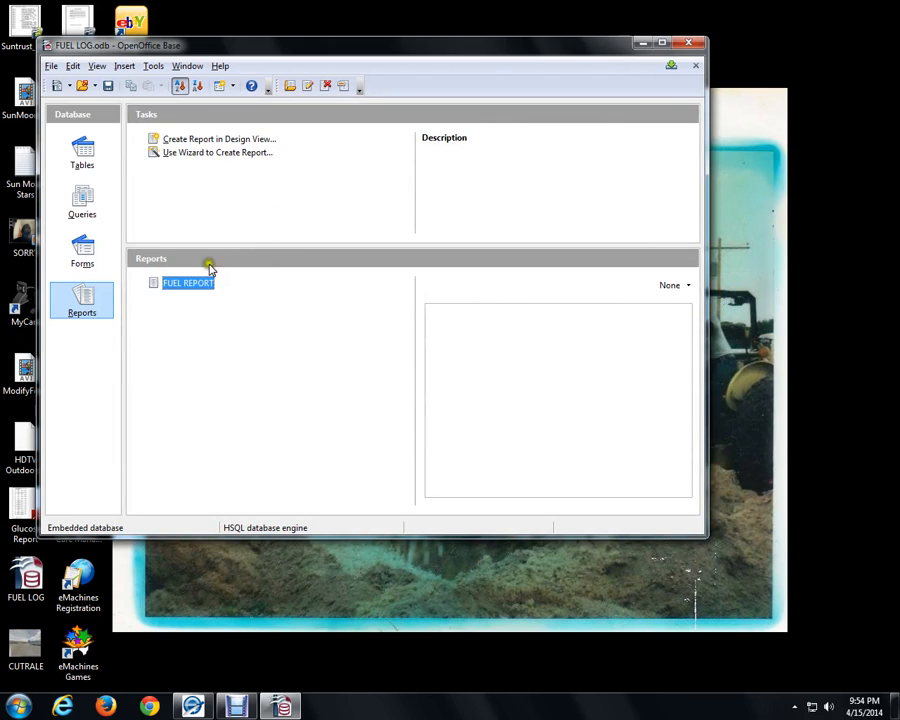
pyautogui.doubleClick(195, 287)
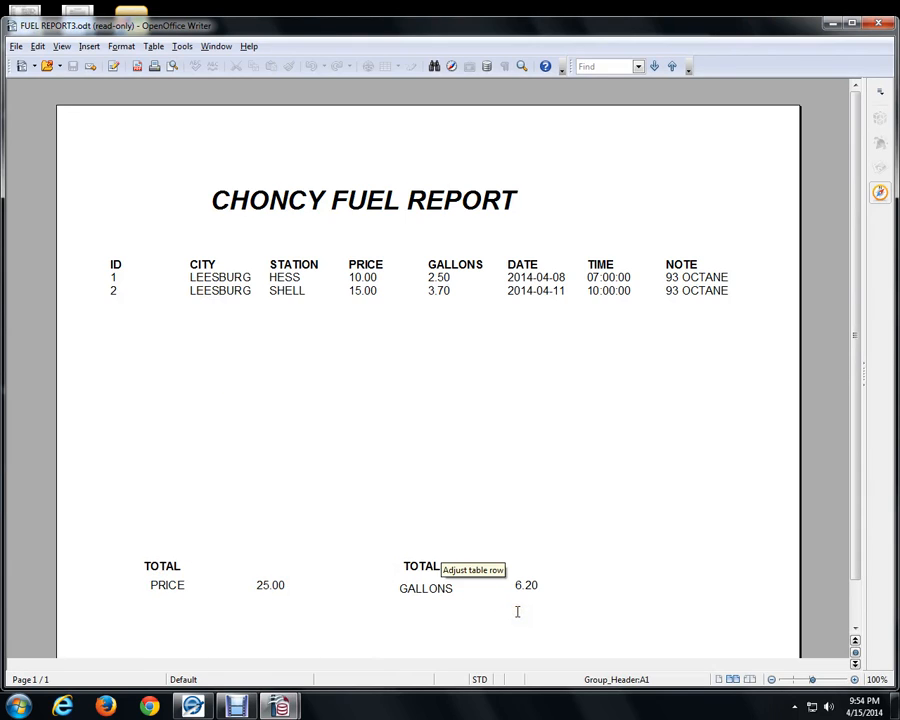
pyautogui.click(163, 513)
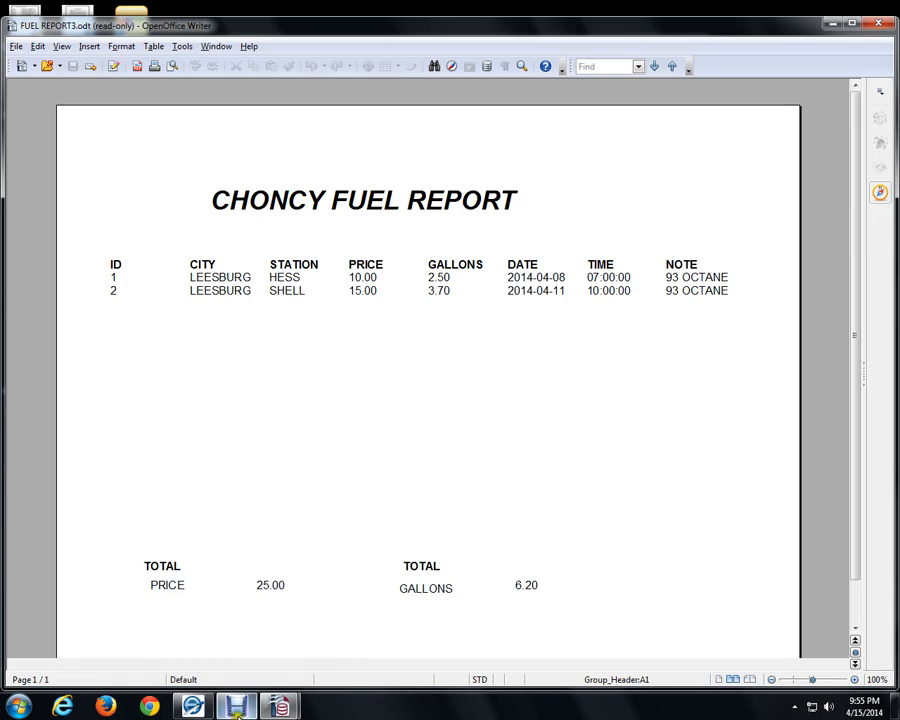
pyautogui.moveTo(238, 712)
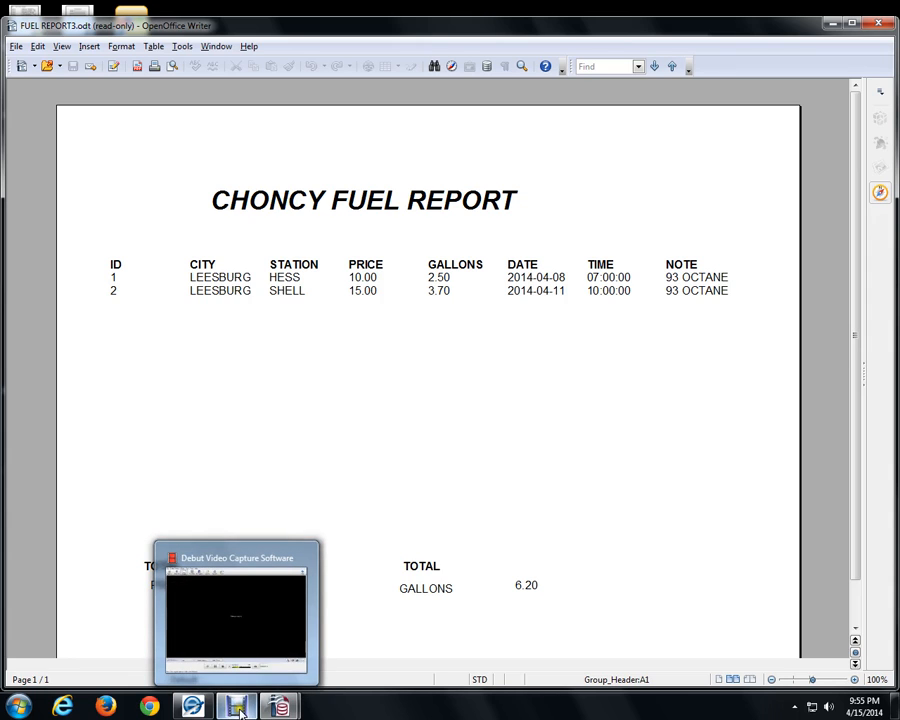
pyautogui.click(240, 711)
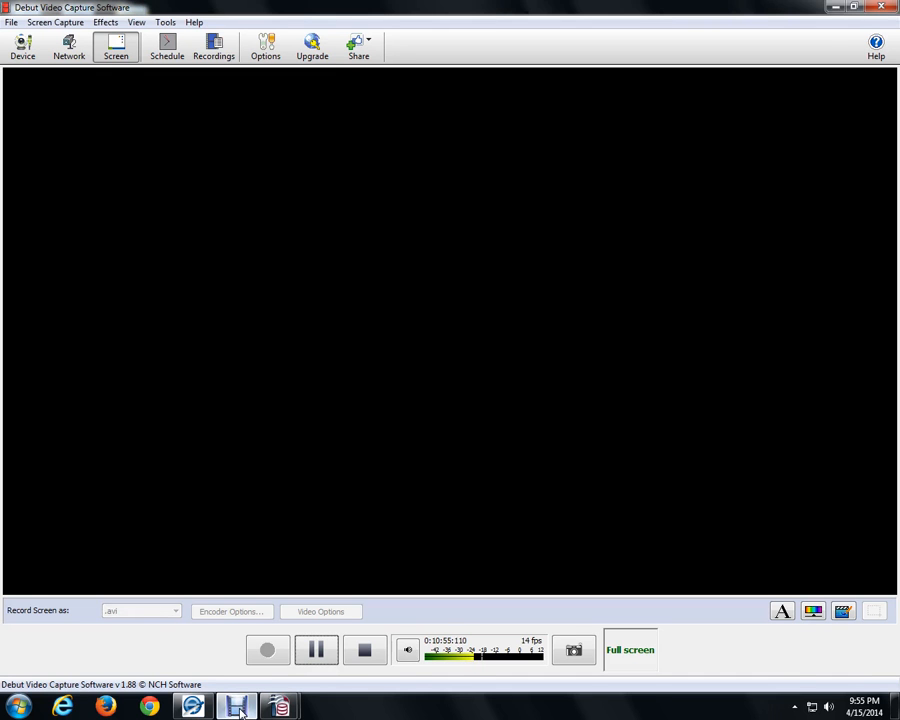